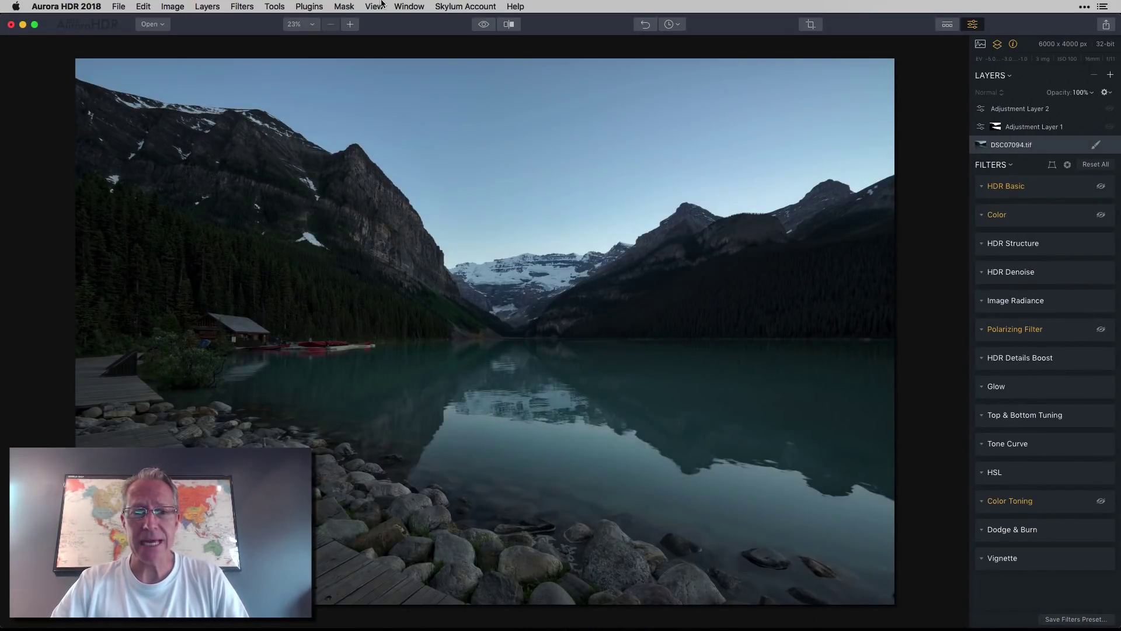
Compare the edit with the original exposure, then browse the bracketed Lake Louise shots and finished sunset HDR in the viewer
left_click(482, 25)
left_click(482, 25)
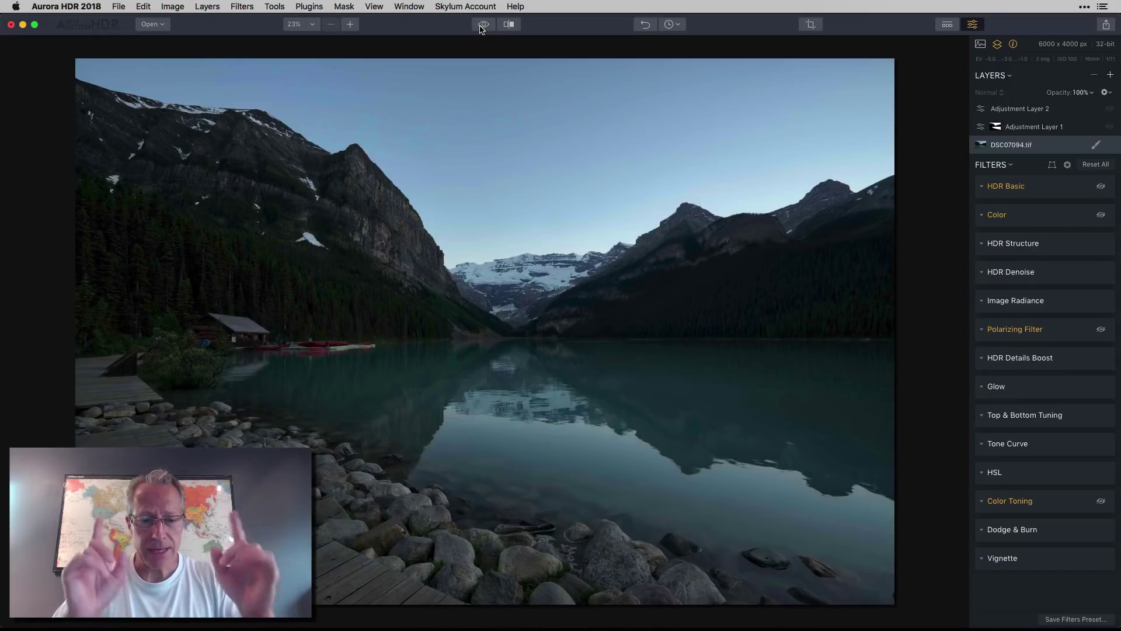
key("super+Tab")
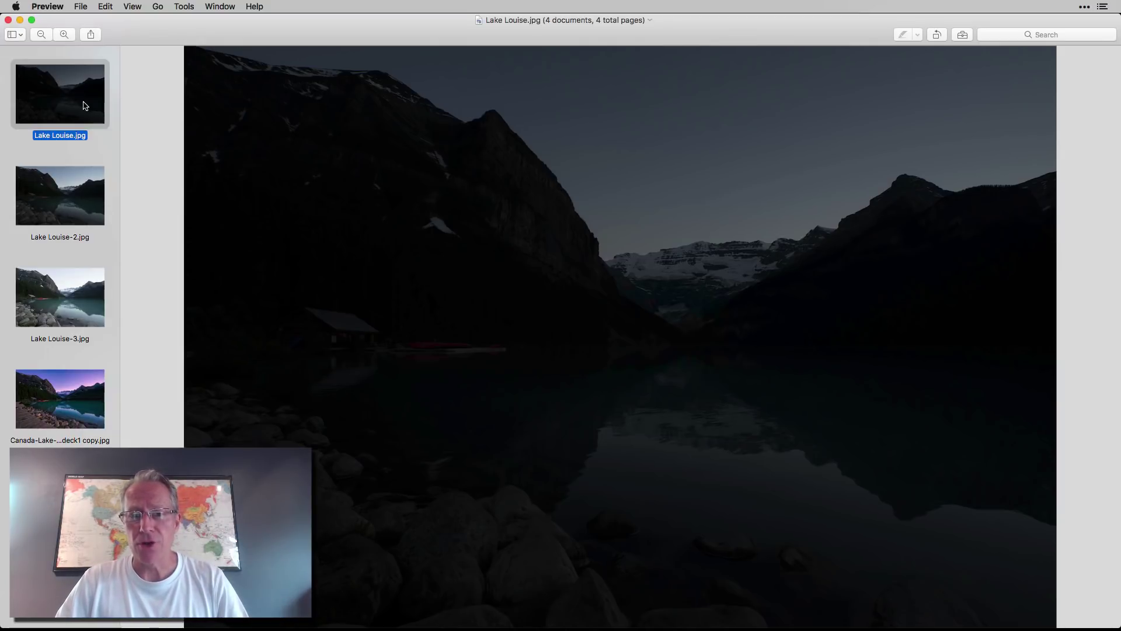
key("Down")
key("Down")
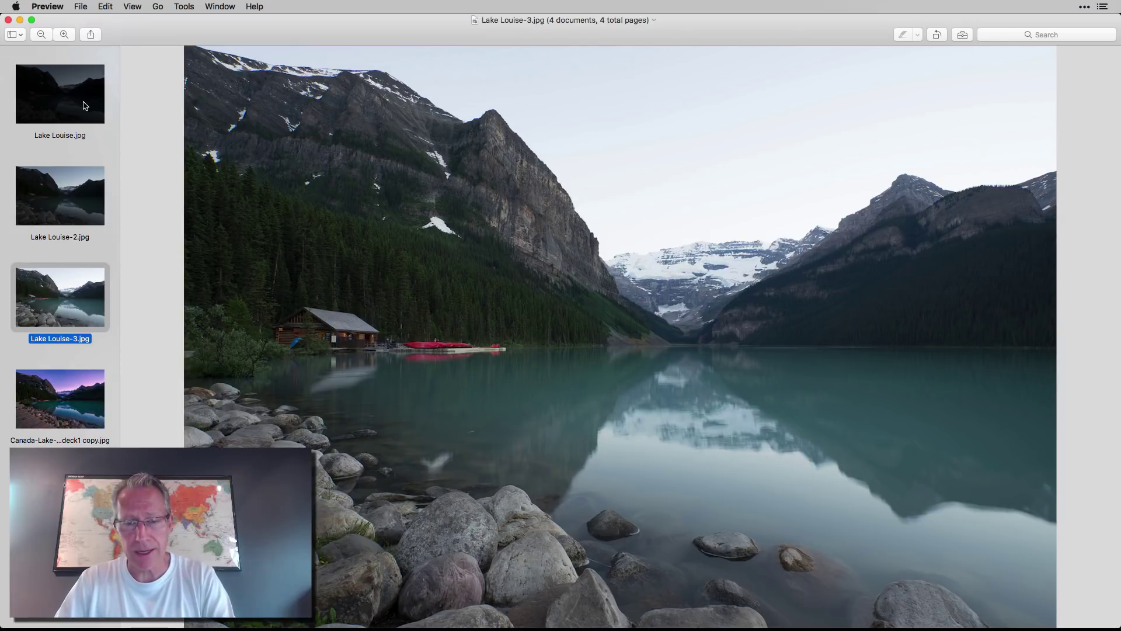
key("super+Tab")
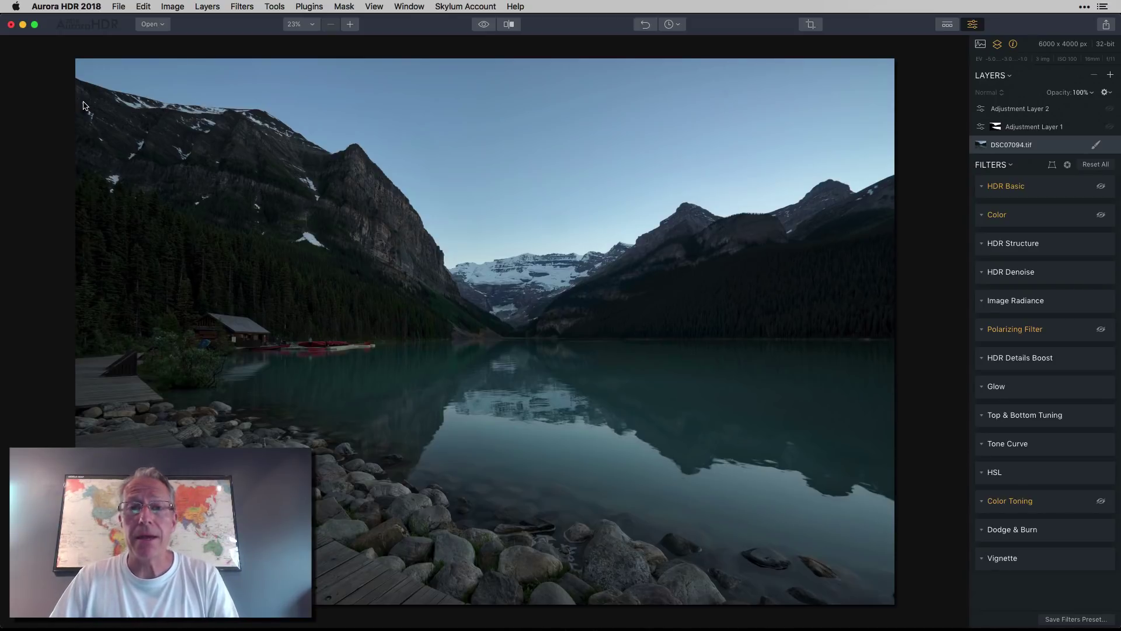
key("super+Tab")
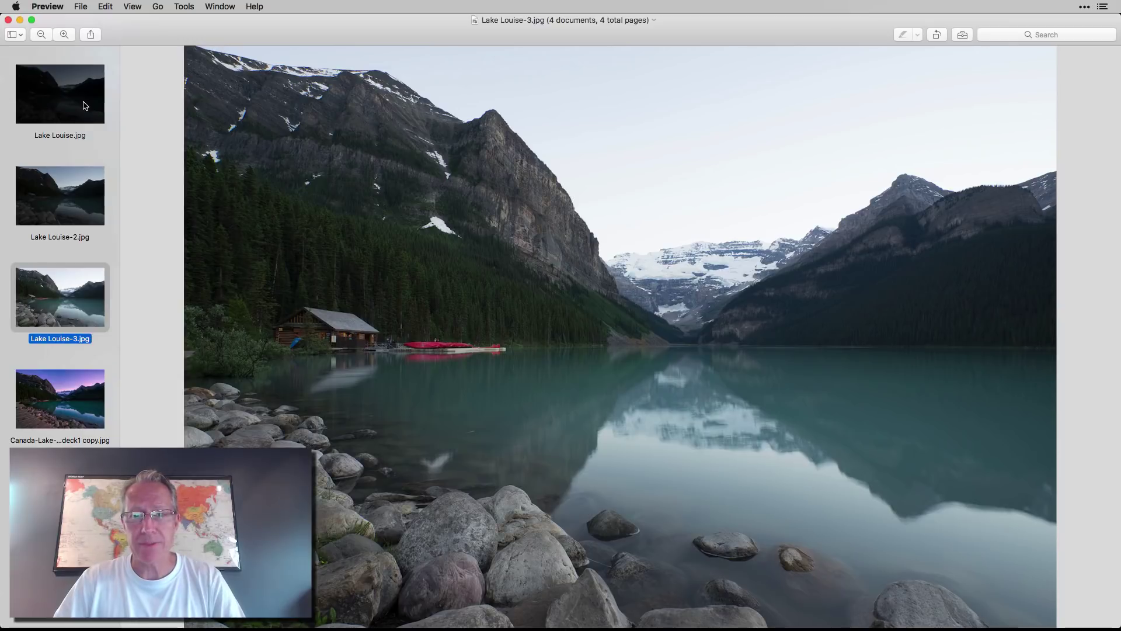
key("Up")
key("Up")
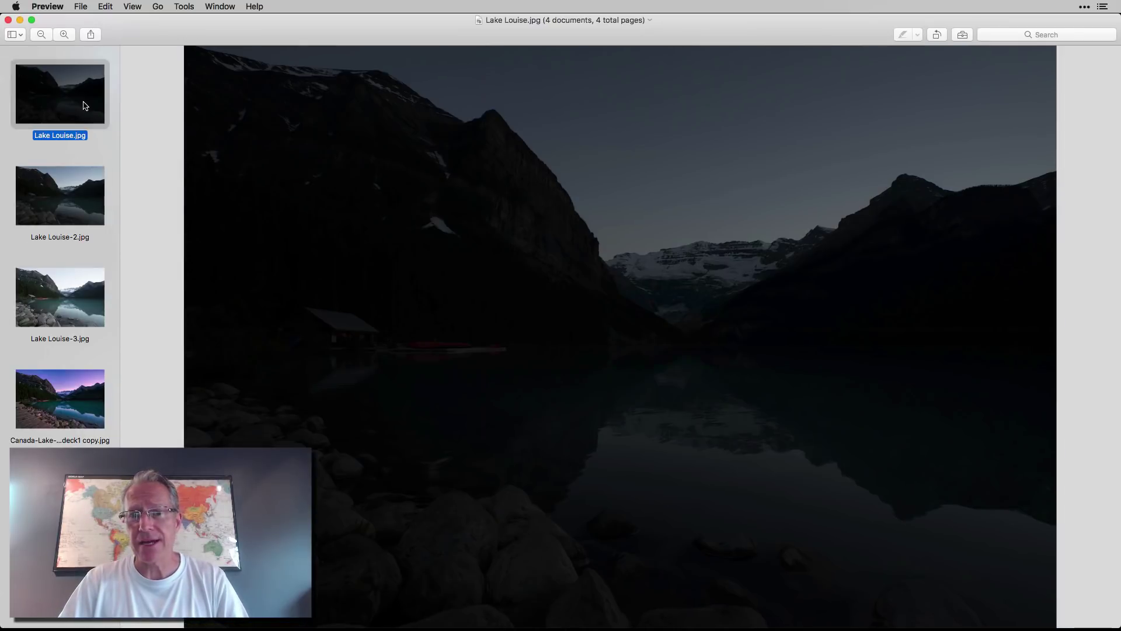
key("Down")
key("Down")
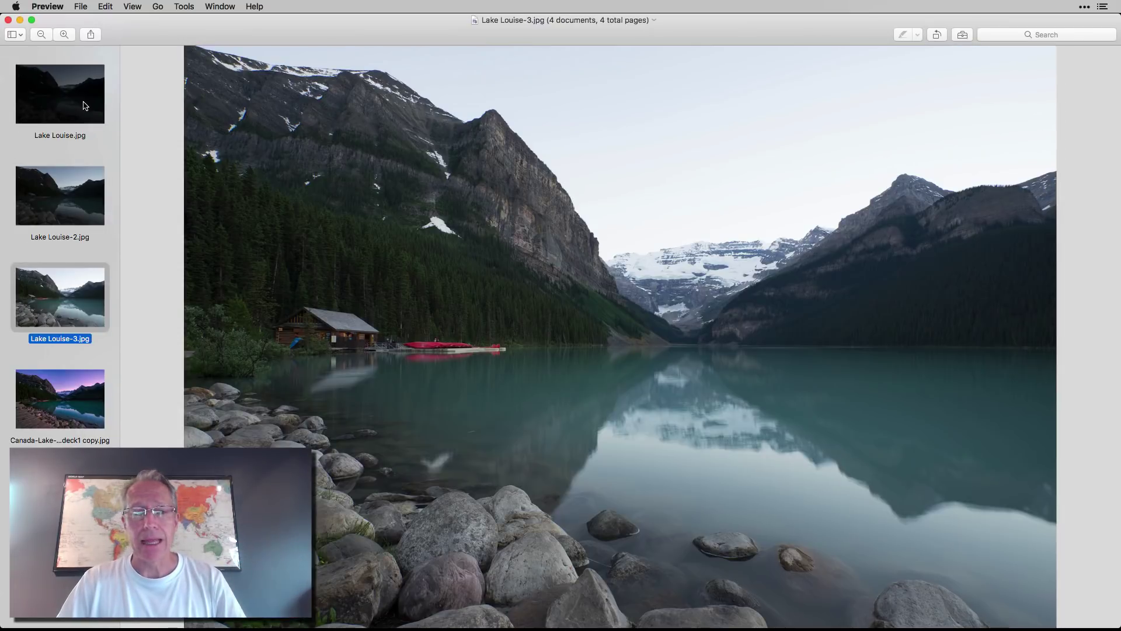
key("Down")
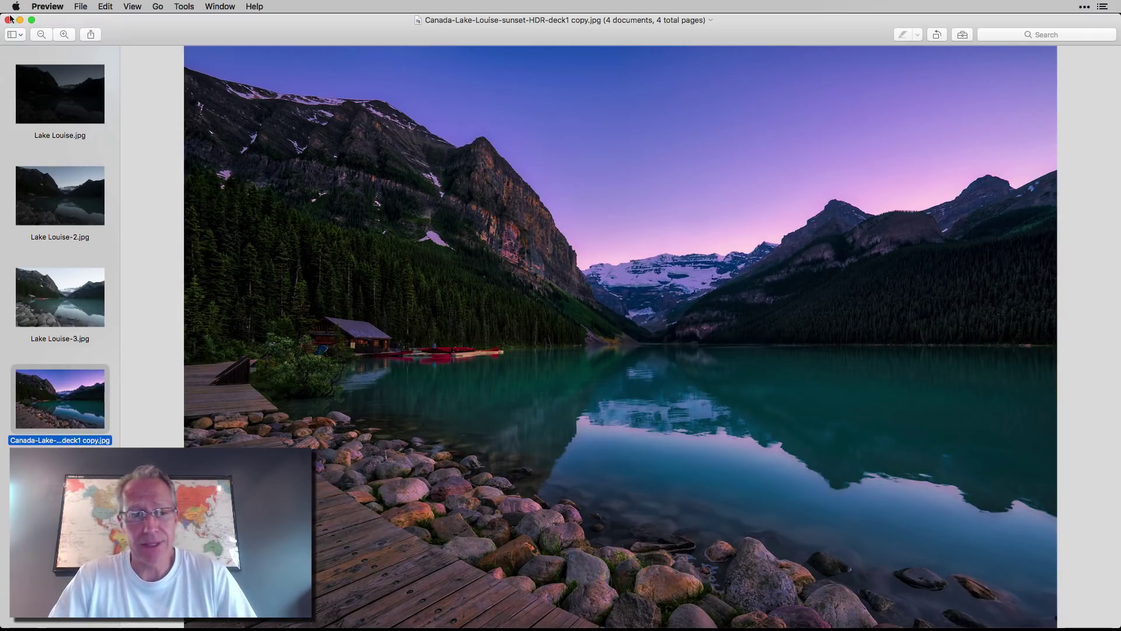
Enable HDR Basic (Temperature -7, Tint 6, Contrast 41, HDR Enhance 36, Smart Tone 48) and compare it on and off
left_click(12, 36)
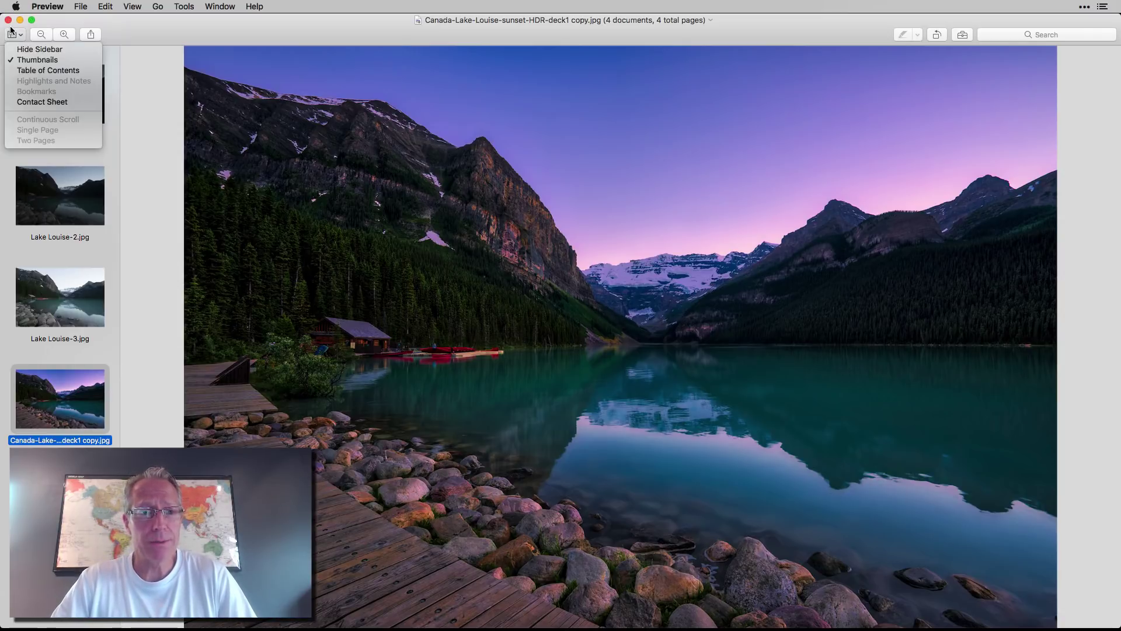
left_click(12, 32)
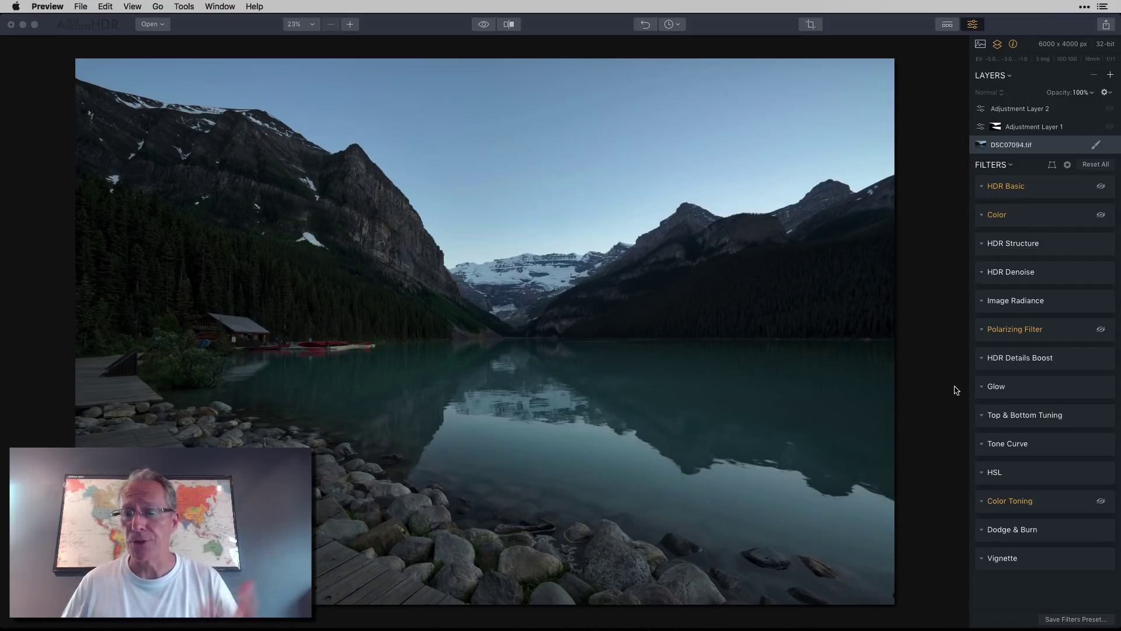
left_click(1101, 189)
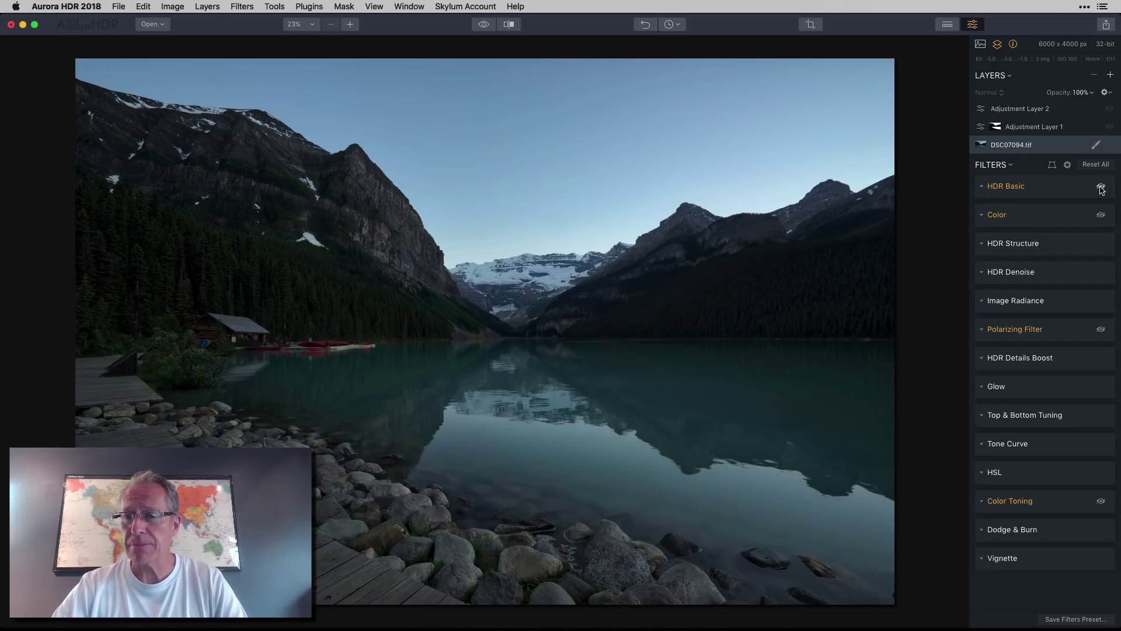
left_click(1101, 189)
left_click(983, 186)
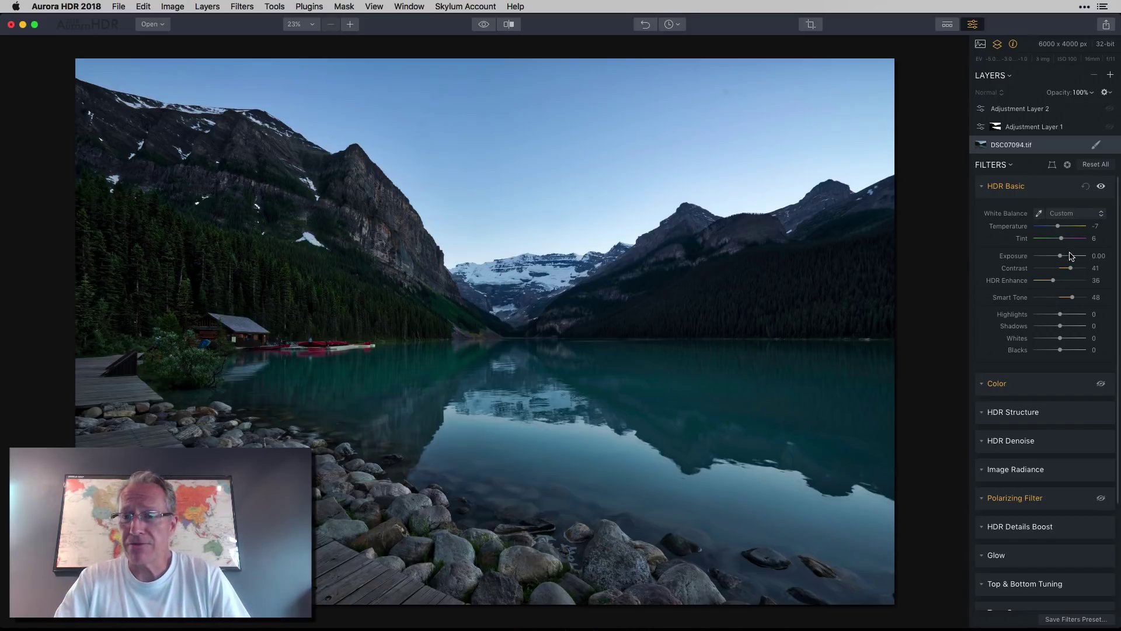
left_click(1100, 186)
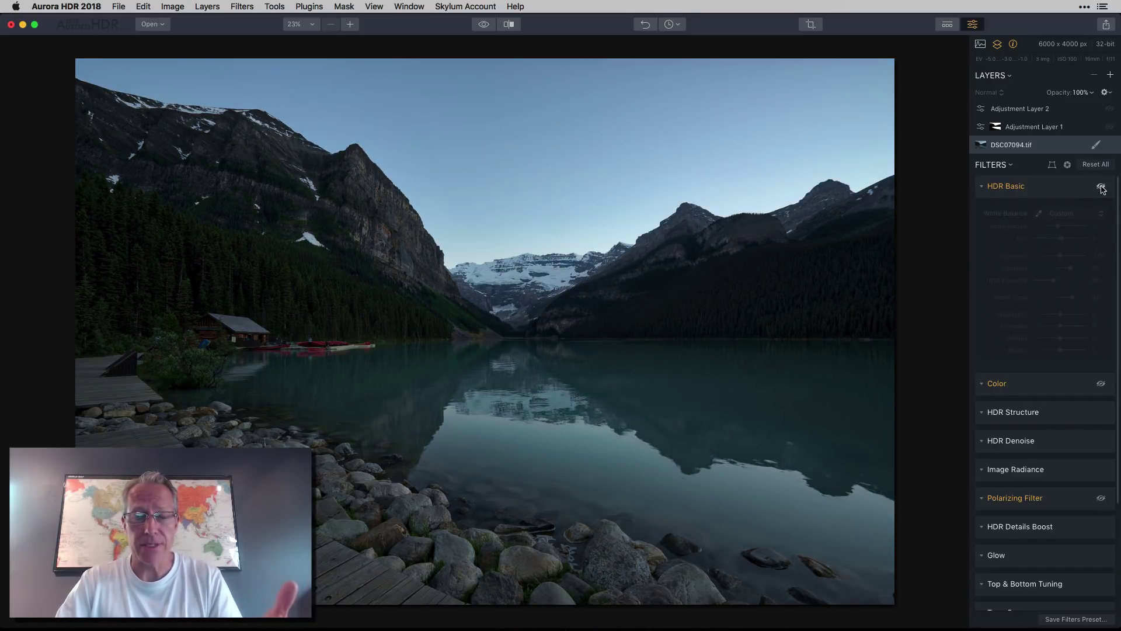
left_click(1101, 187)
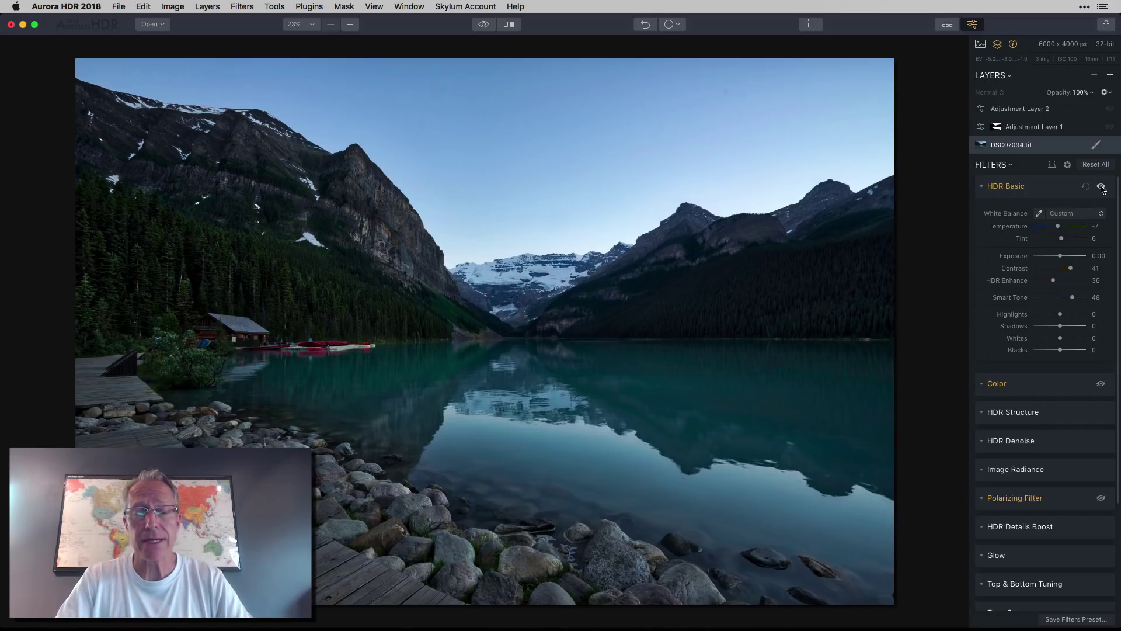
Enable Color (Saturation 0, Vibrance 27, Color Contrast 34) and the Polarizing Filter to deepen the blues
left_click(1101, 384)
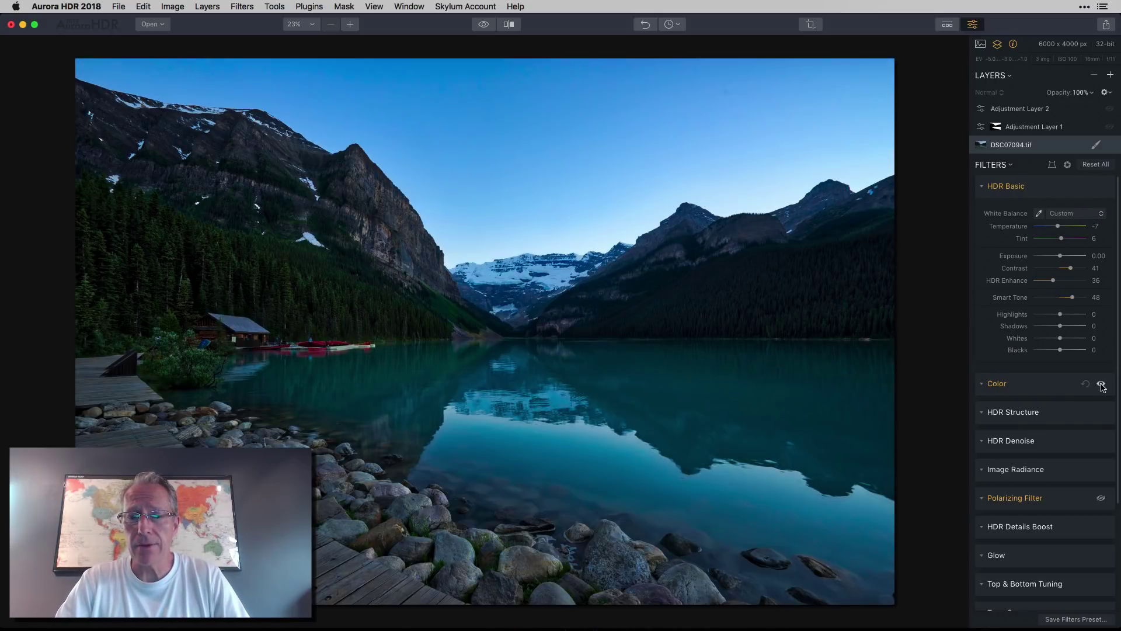
left_click(983, 384)
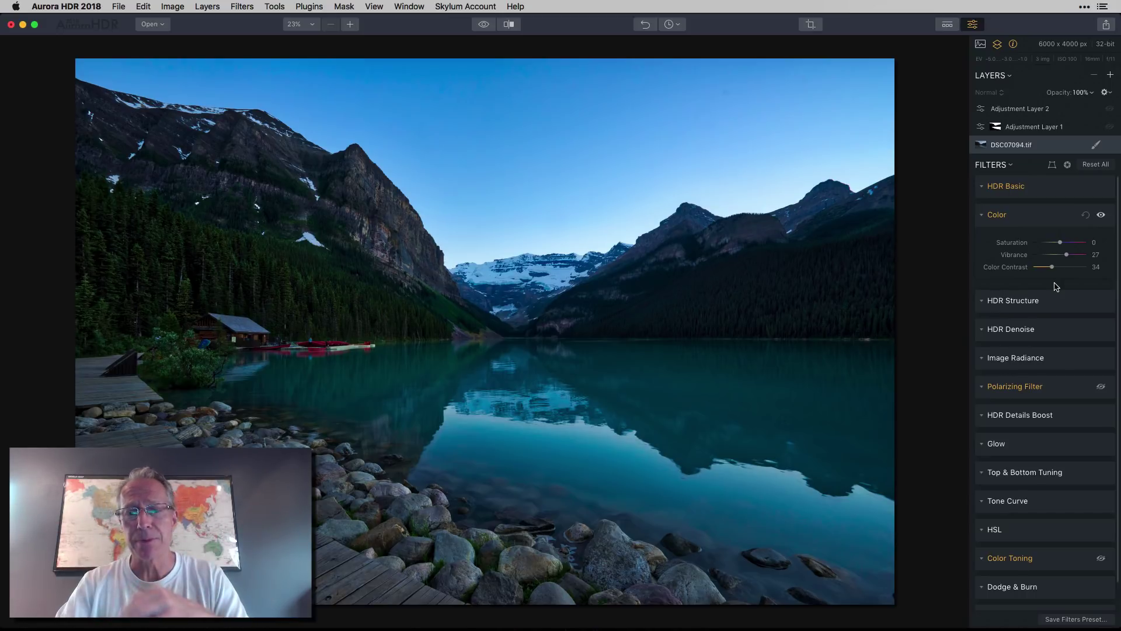
left_click(1101, 387)
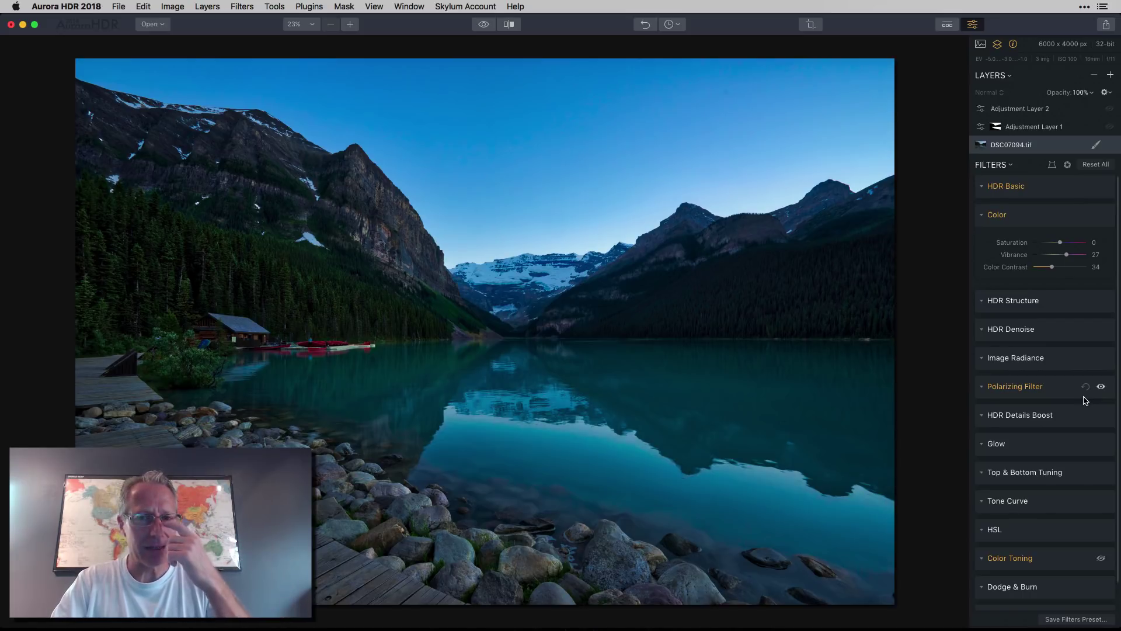
scroll(1084, 419, "down", 2)
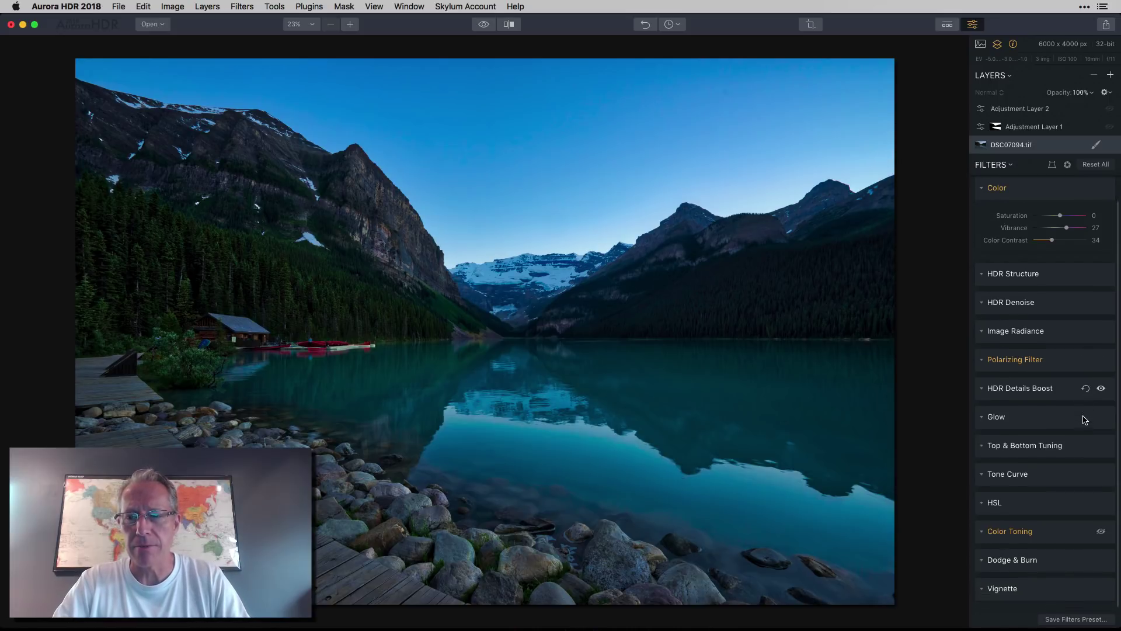
Enable Color Toning for a pink-purple sky, compare it on and off, then select Adjustment Layer 1
left_click(1100, 532)
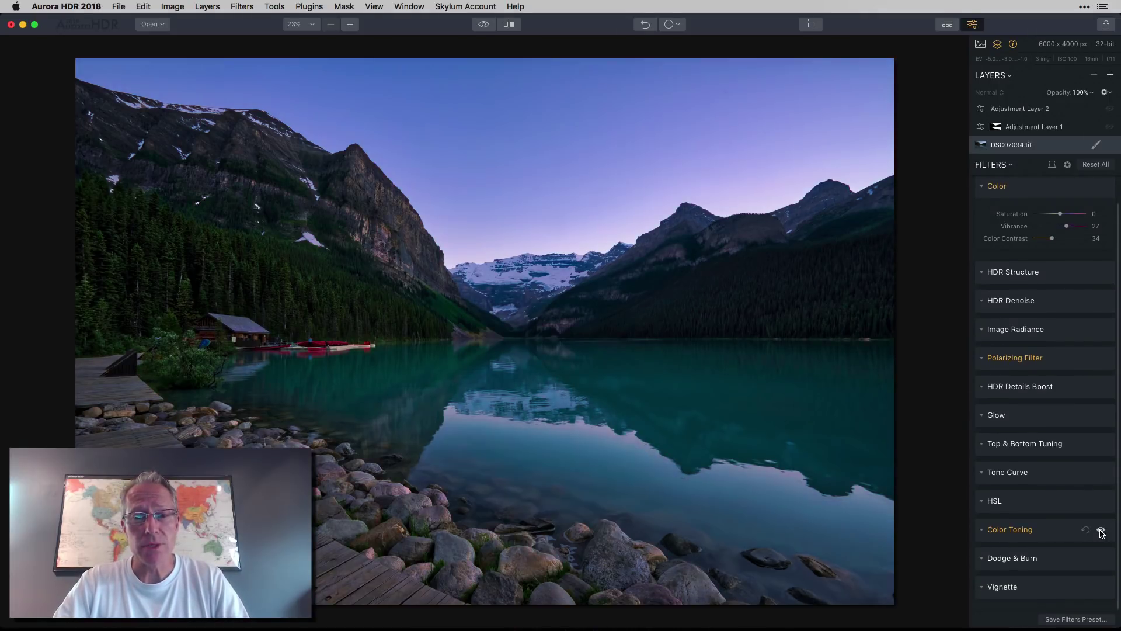
left_click(981, 532)
scroll(1016, 525, "down", 5)
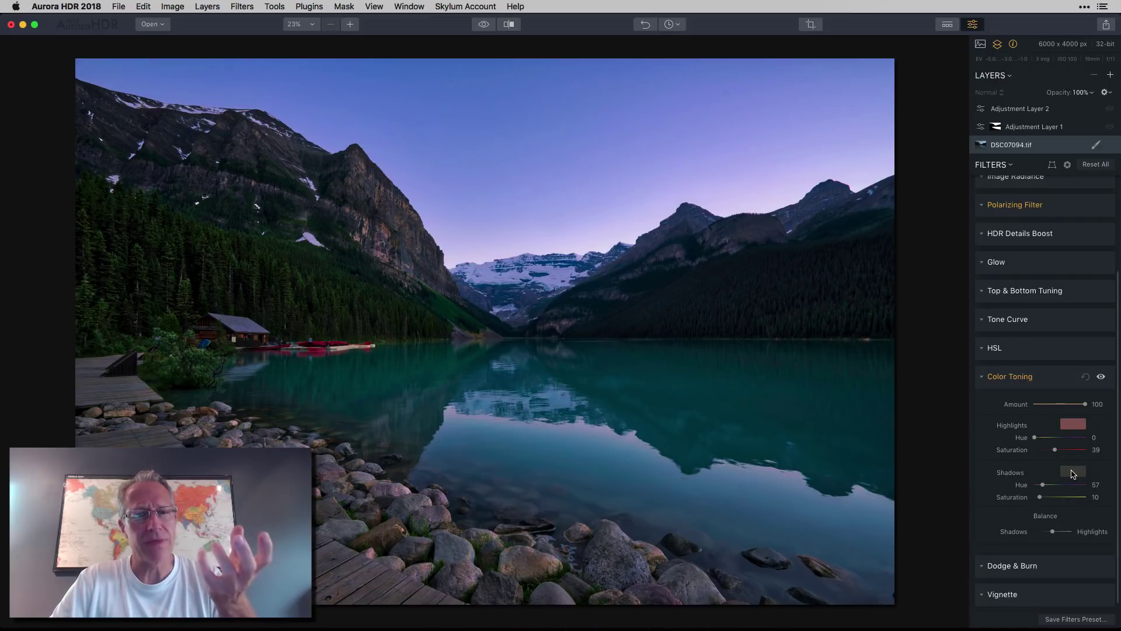
left_click(1101, 377)
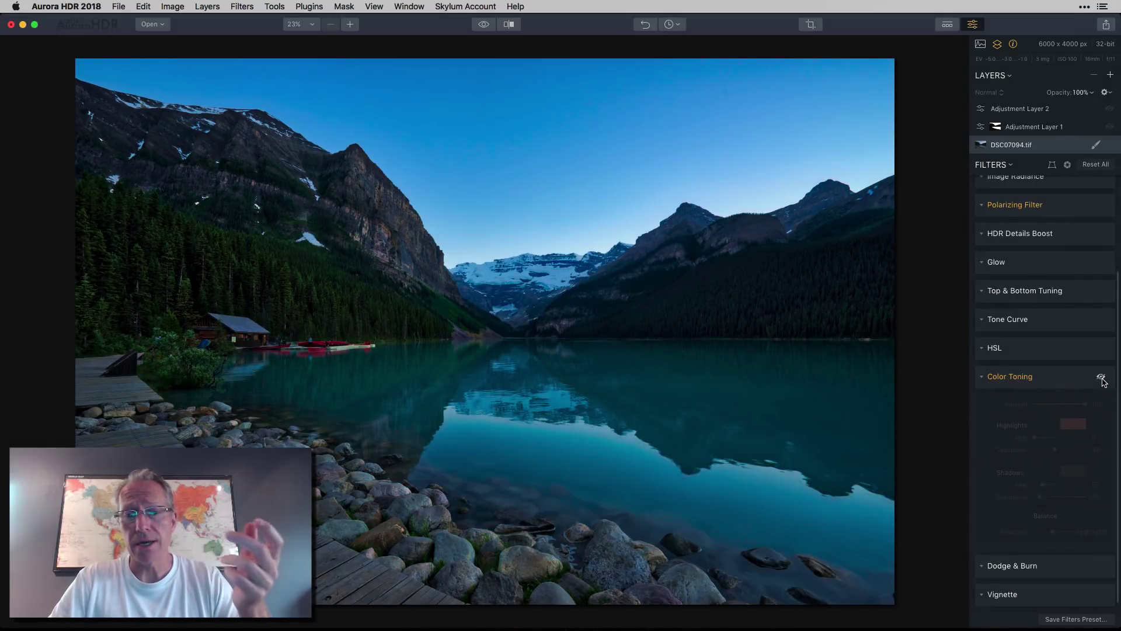
left_click(1101, 378)
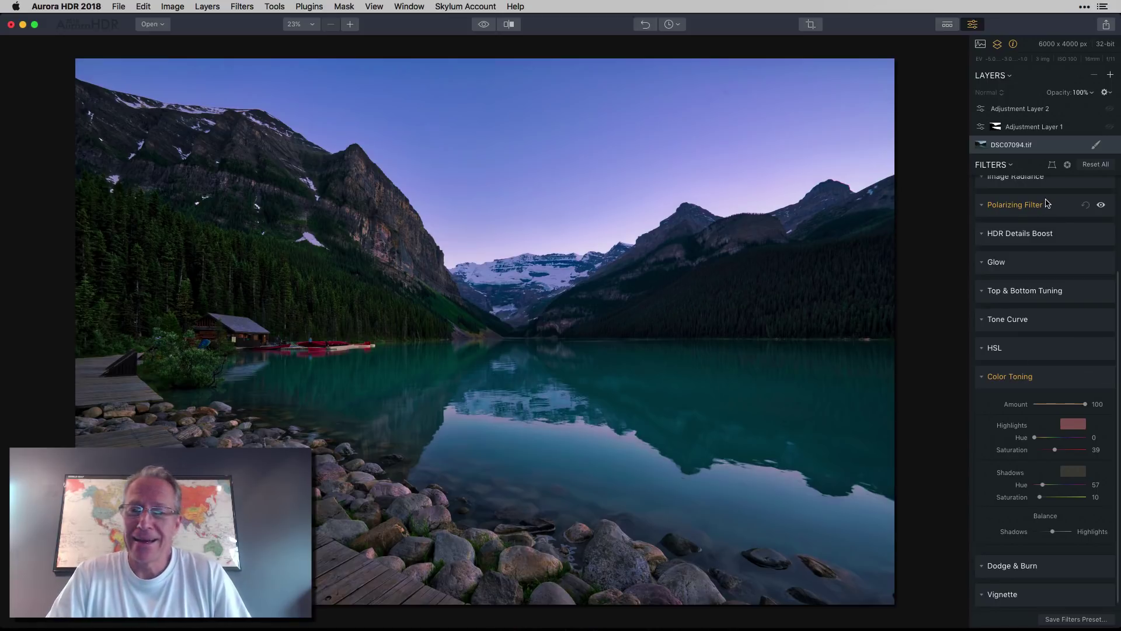
left_click(1078, 130)
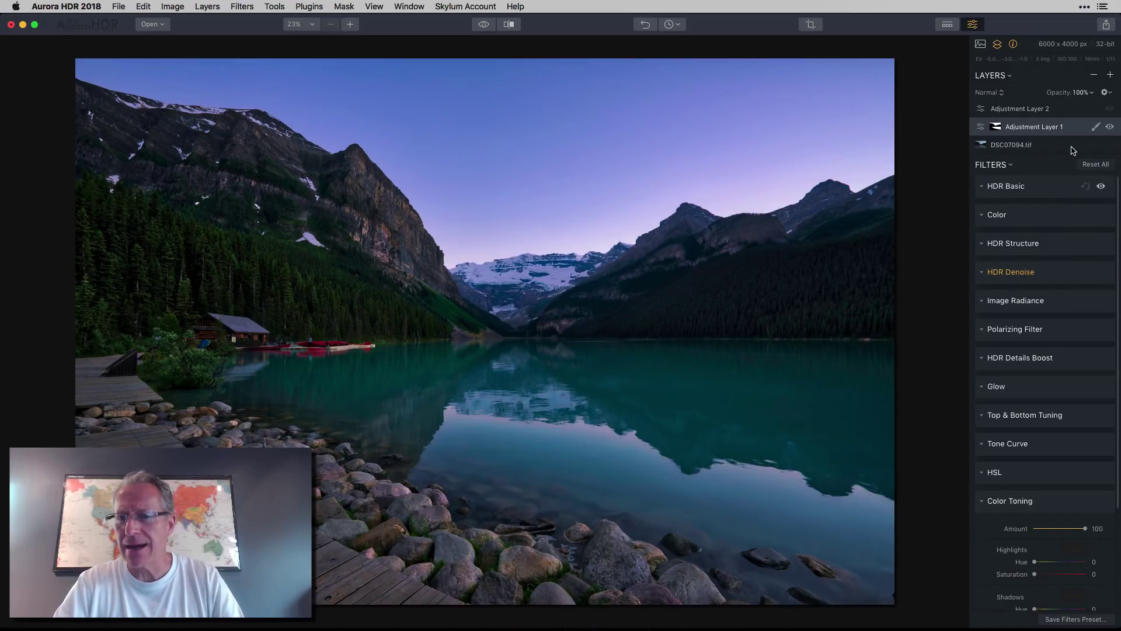
View Adjustment Layer 1's brush mask covering the sky and lake, then close mask editing
left_click(1094, 130)
left_click(1046, 141)
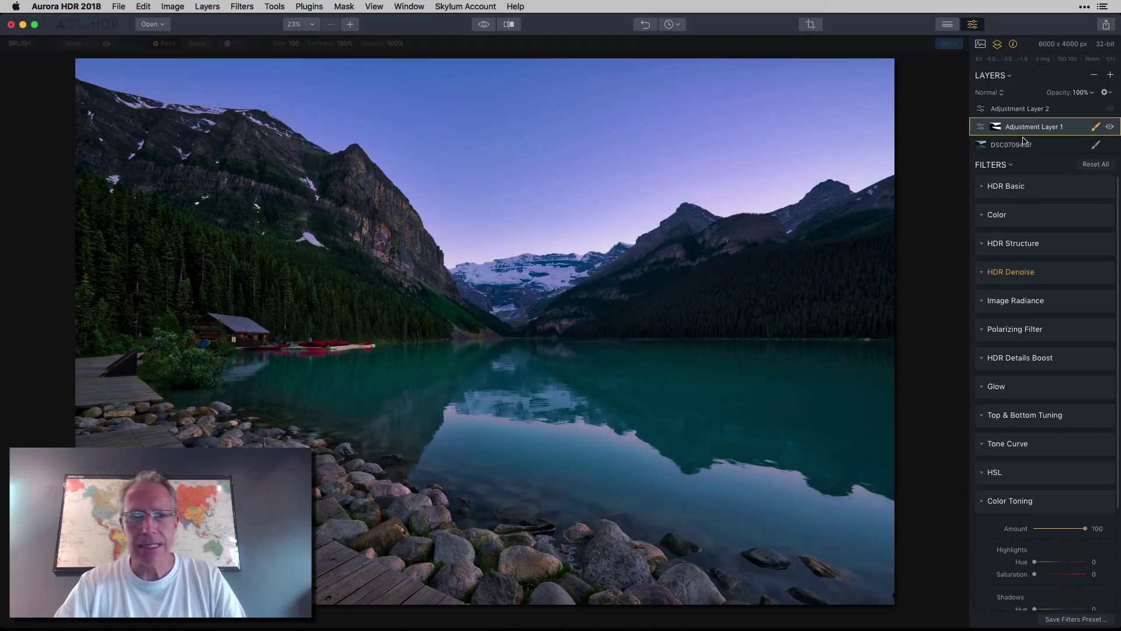
left_click(108, 44)
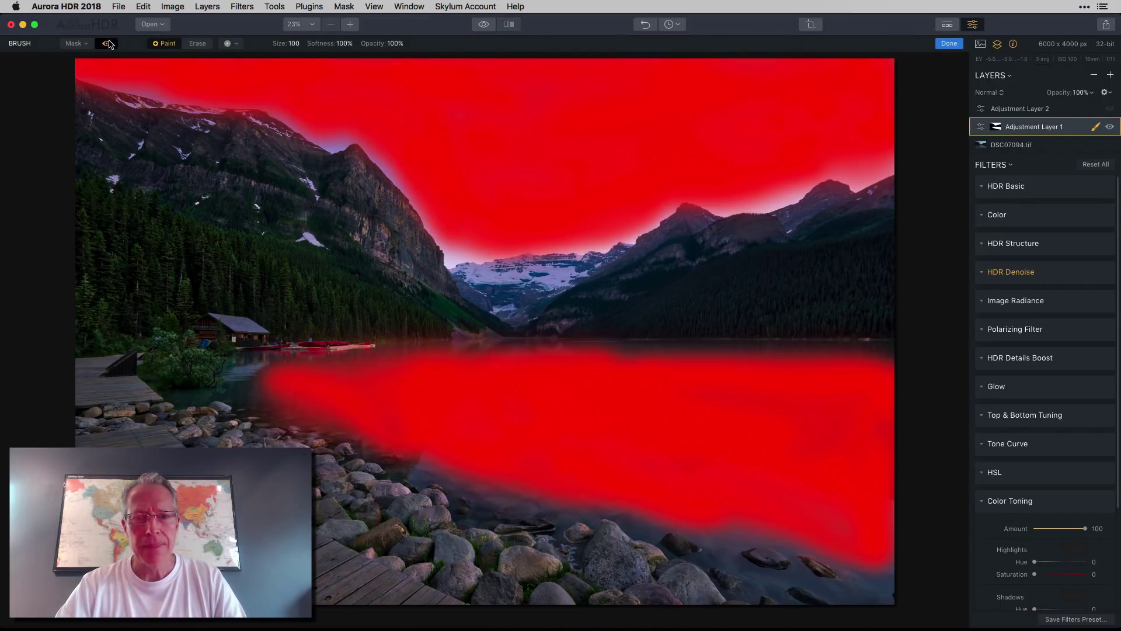
left_click(950, 45)
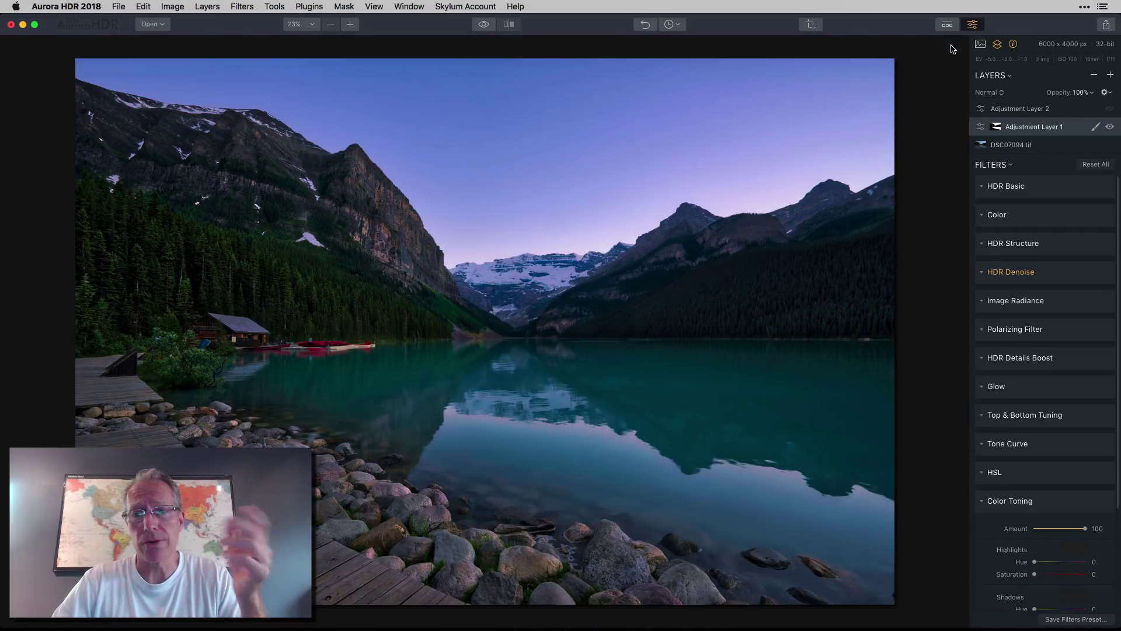
Expand the layer's HDR Denoise settings, then switch to Adjustment Layer 2
left_click(985, 272)
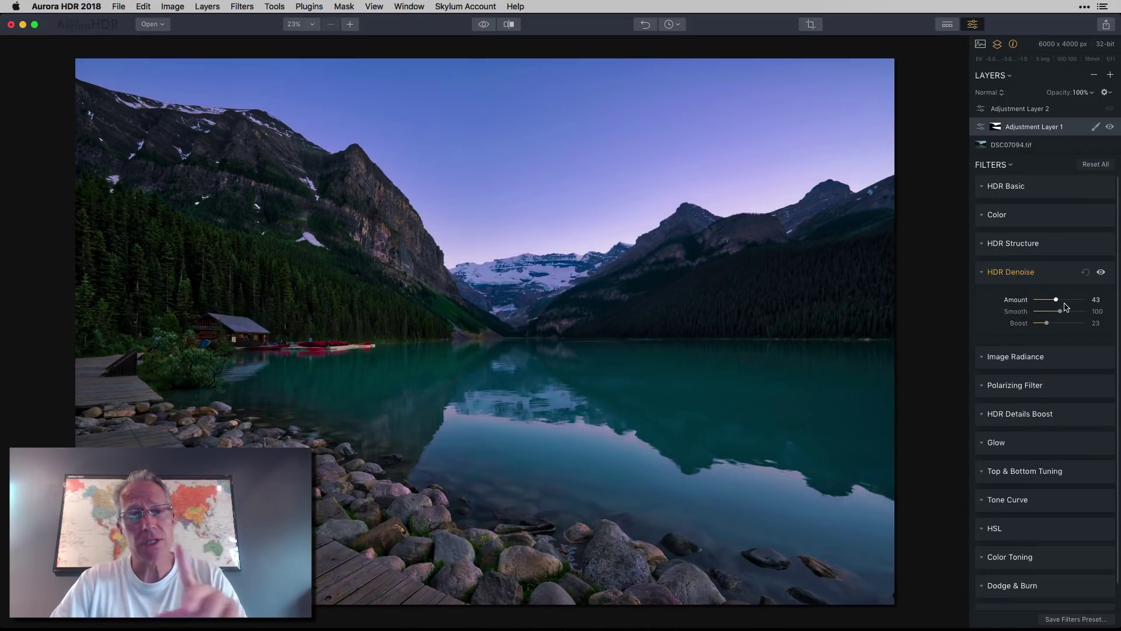
left_click(1096, 127)
left_click(1096, 128)
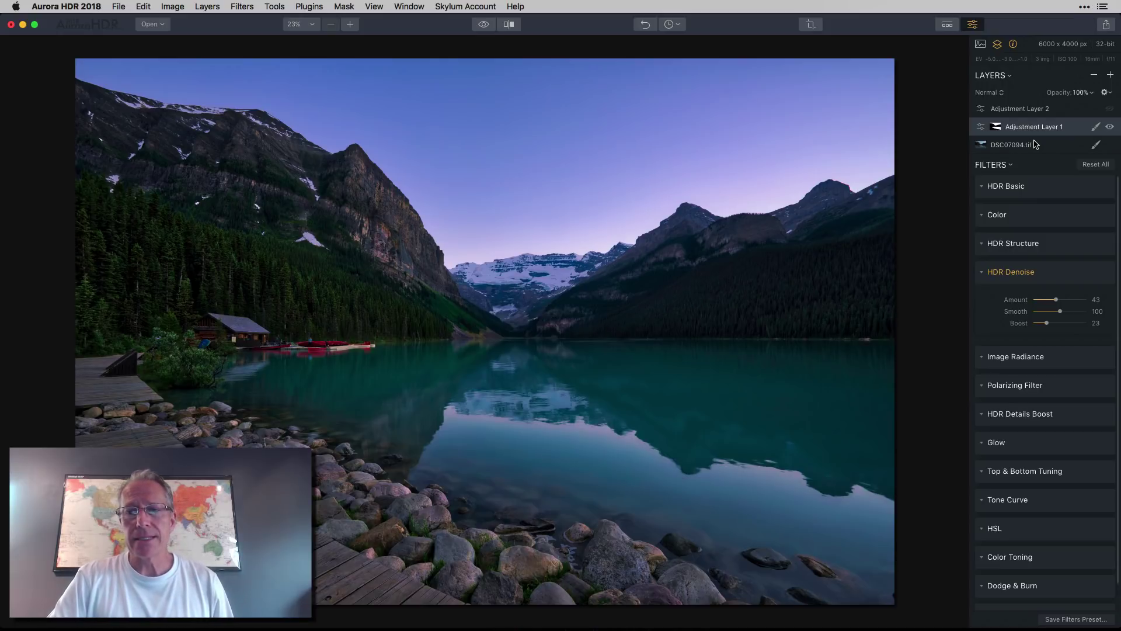
left_click(1073, 109)
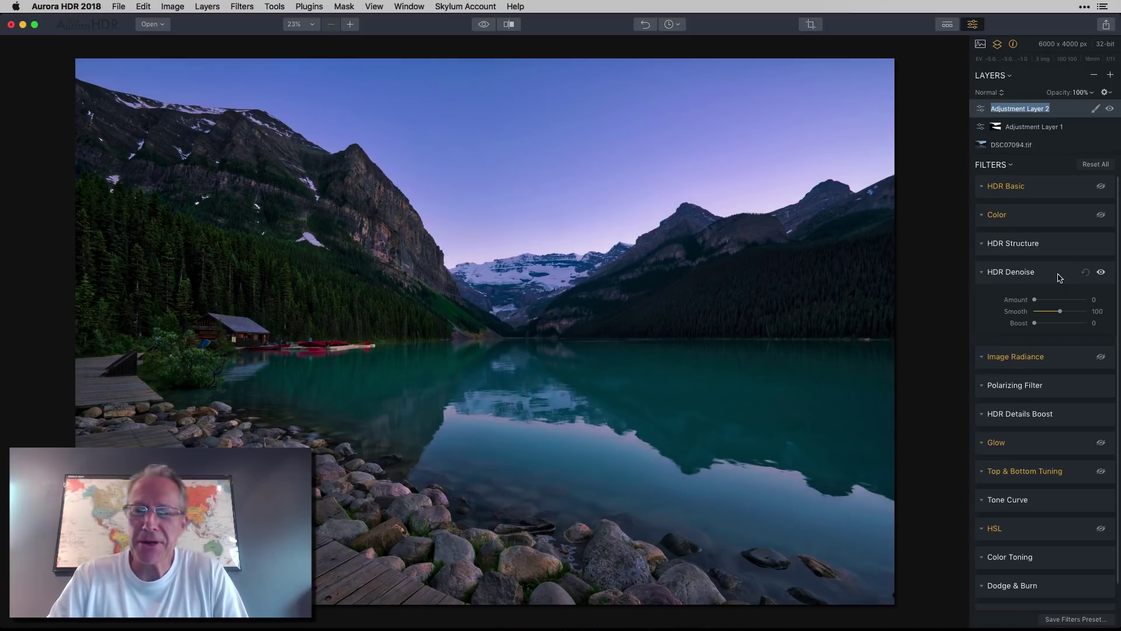
Compare Layer 2's HDR Basic on and off, keep it, and expand Color (Saturation -10, Vibrance 20, Contrast 47)
left_click(987, 275)
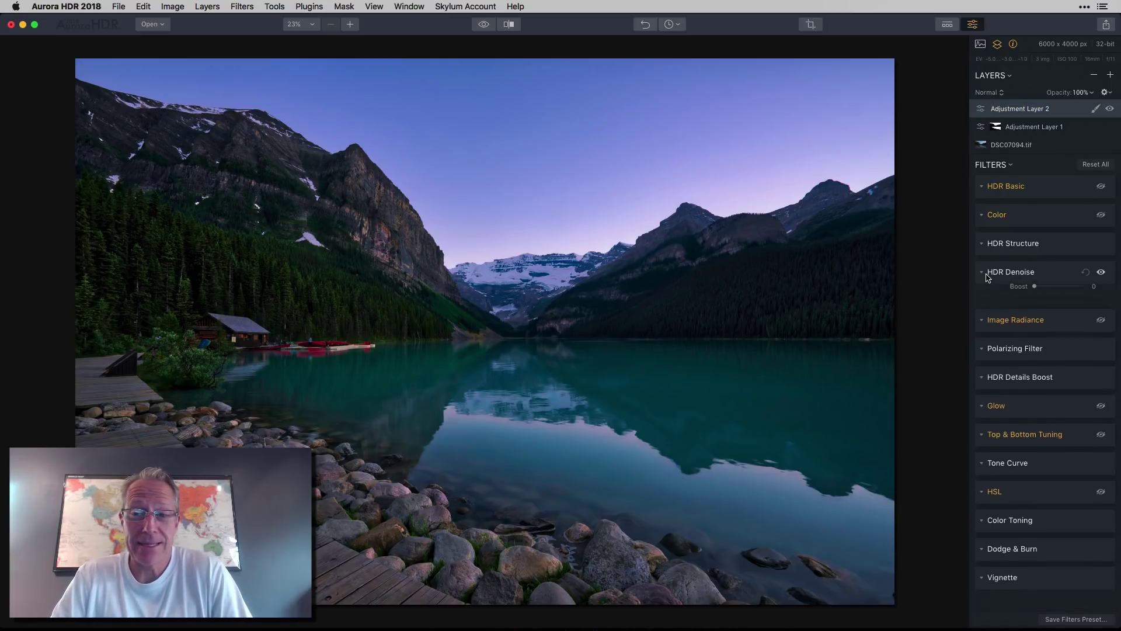
left_click(982, 188)
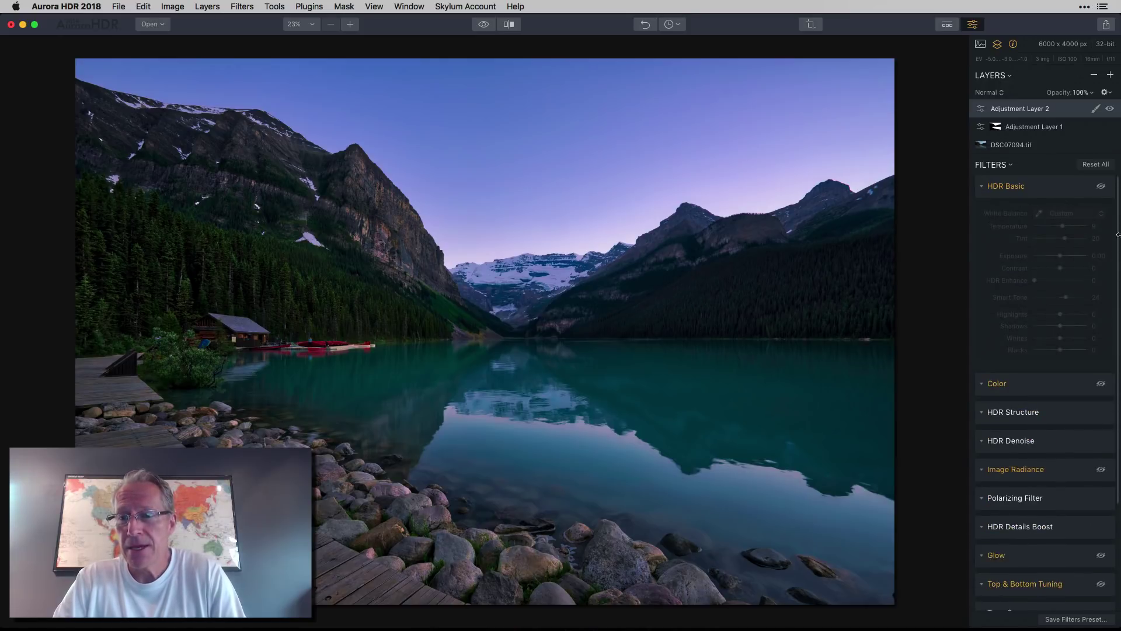
left_click(1101, 187)
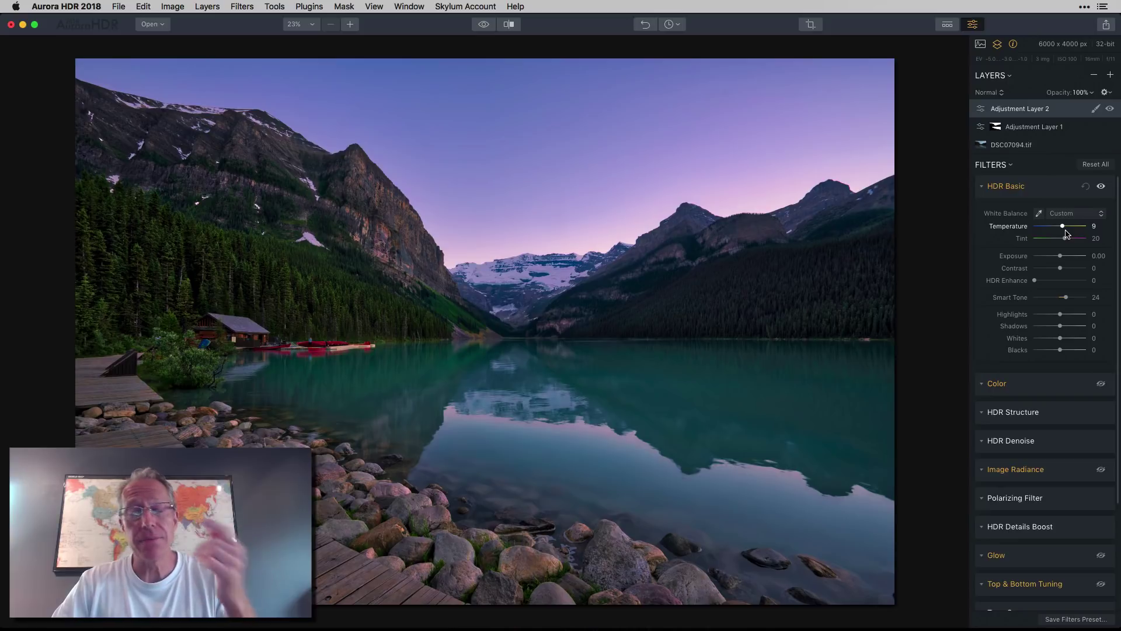
left_click(1101, 187)
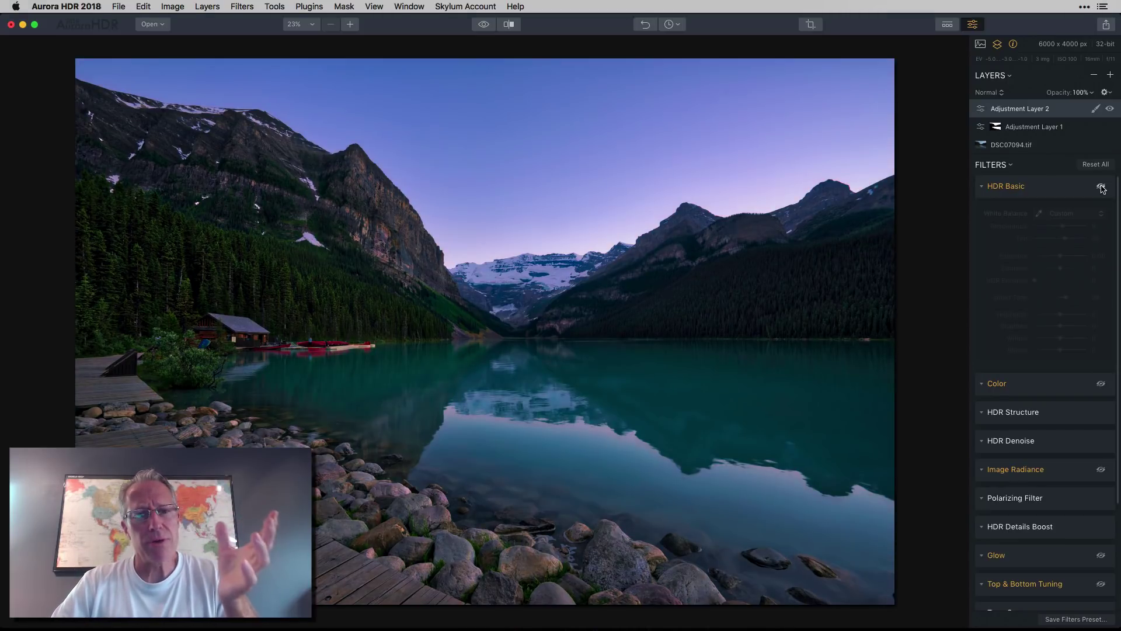
left_click(1101, 188)
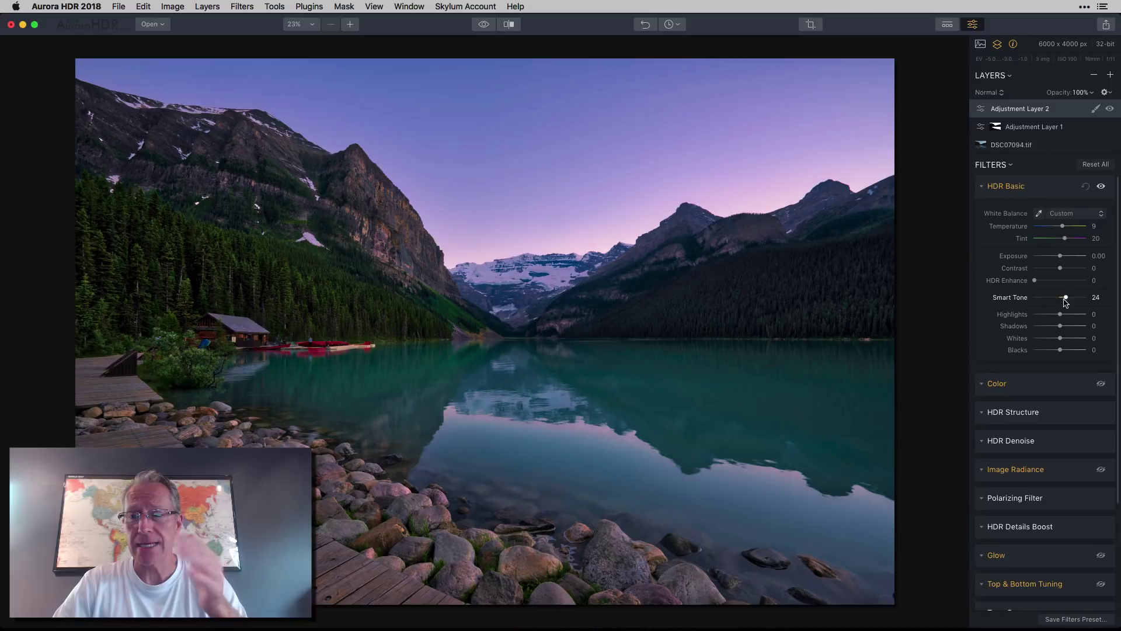
scroll(1050, 350, "down", 3)
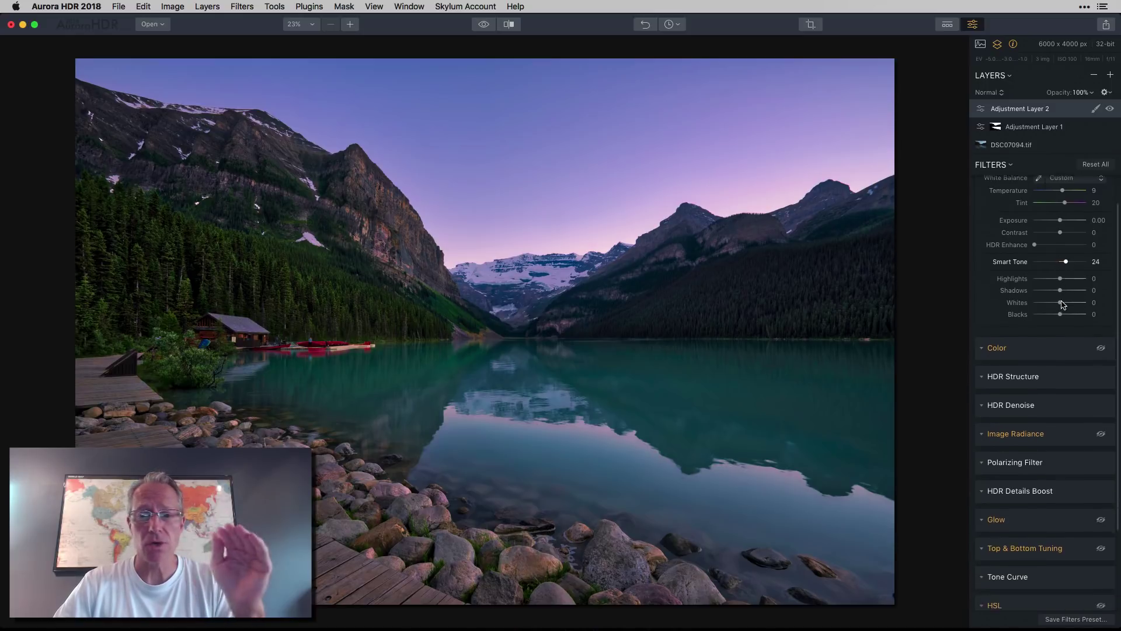
left_click(988, 291)
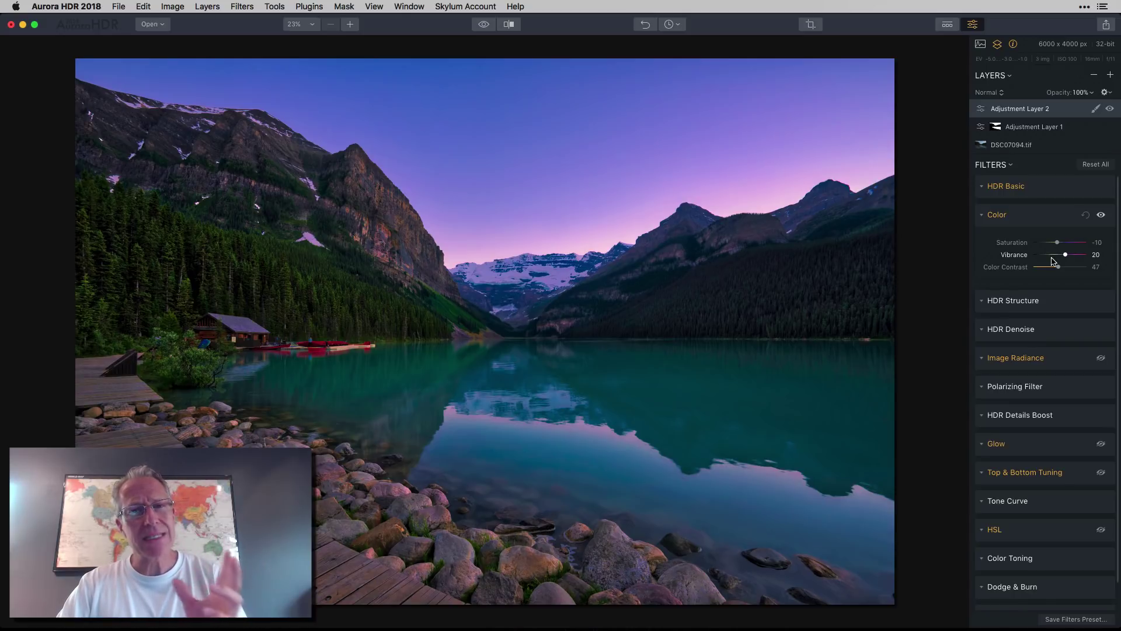
left_click(1100, 215)
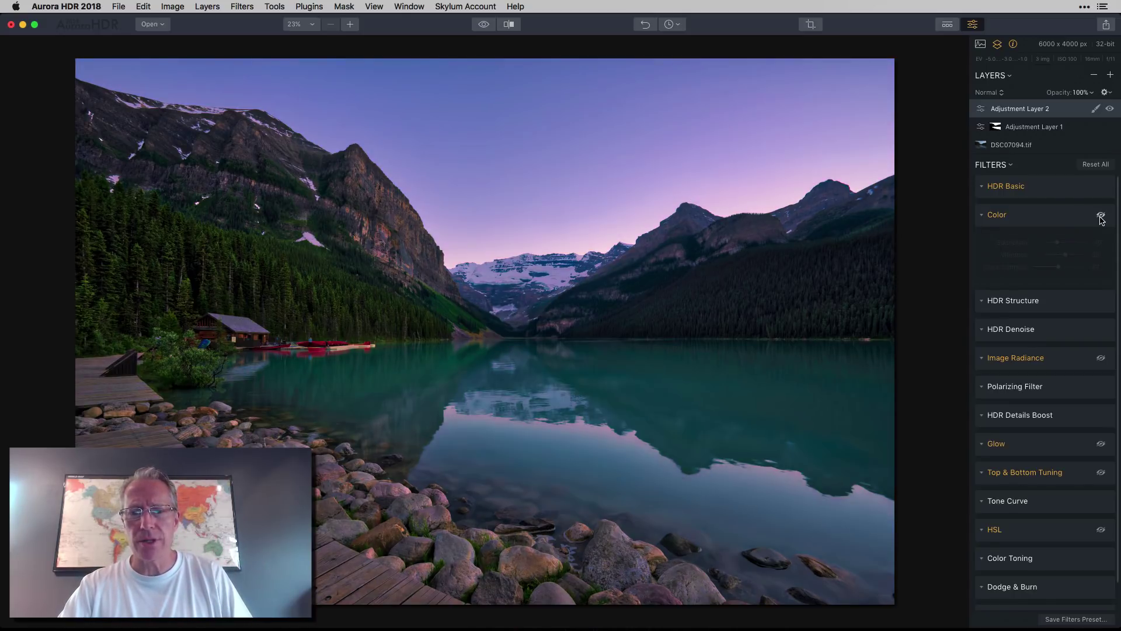
left_click(1100, 216)
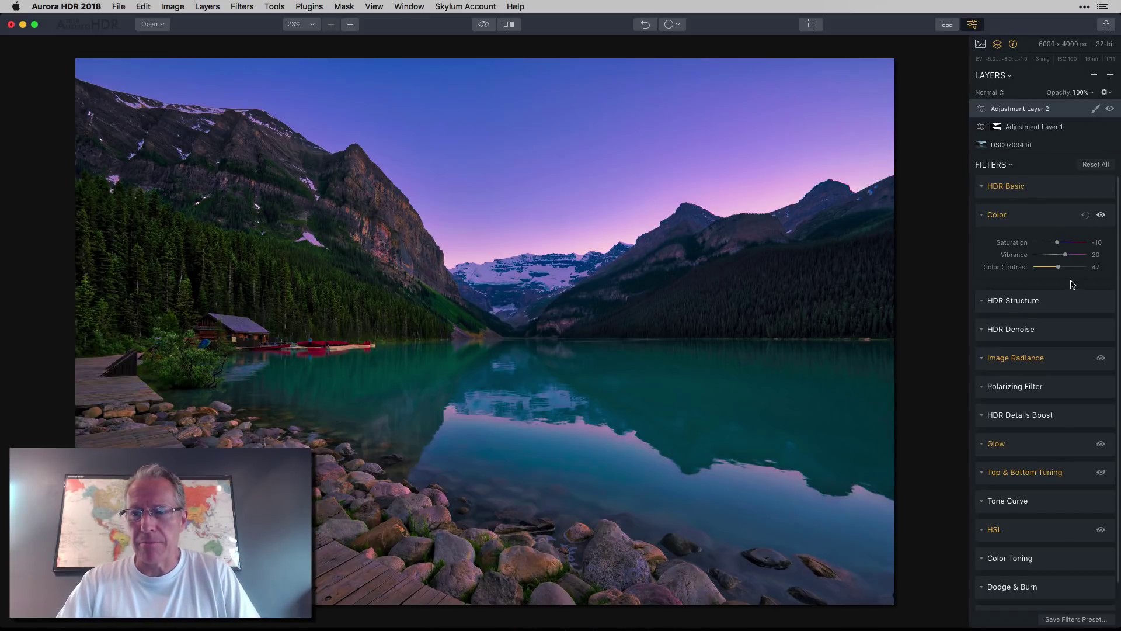
scroll(1070, 286, "down", 1)
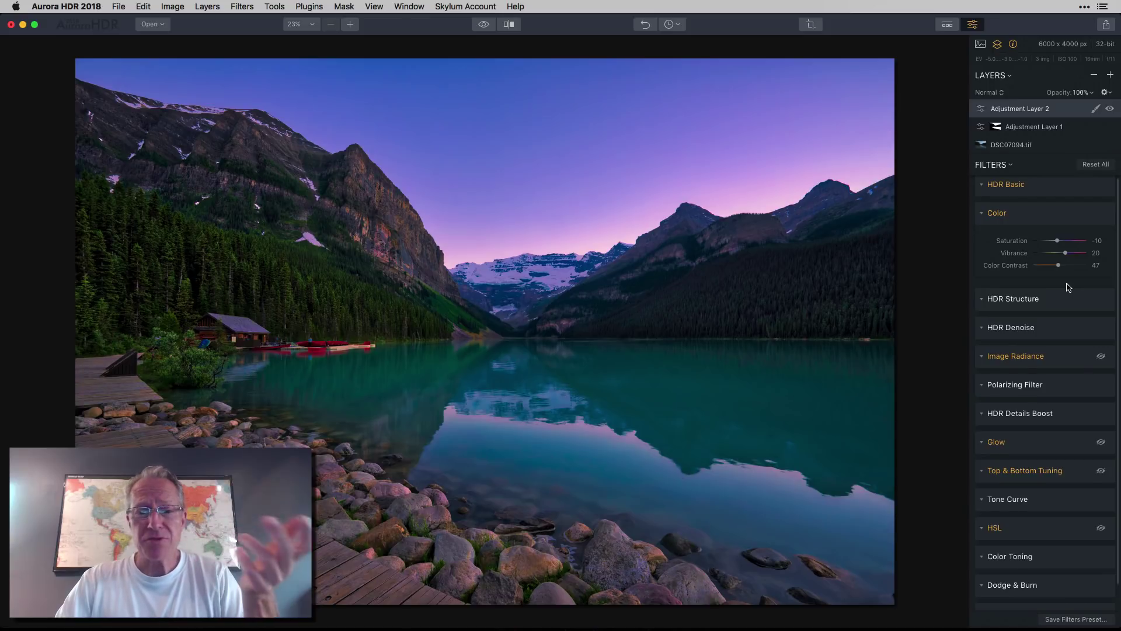
scroll(1069, 286, "down", 5)
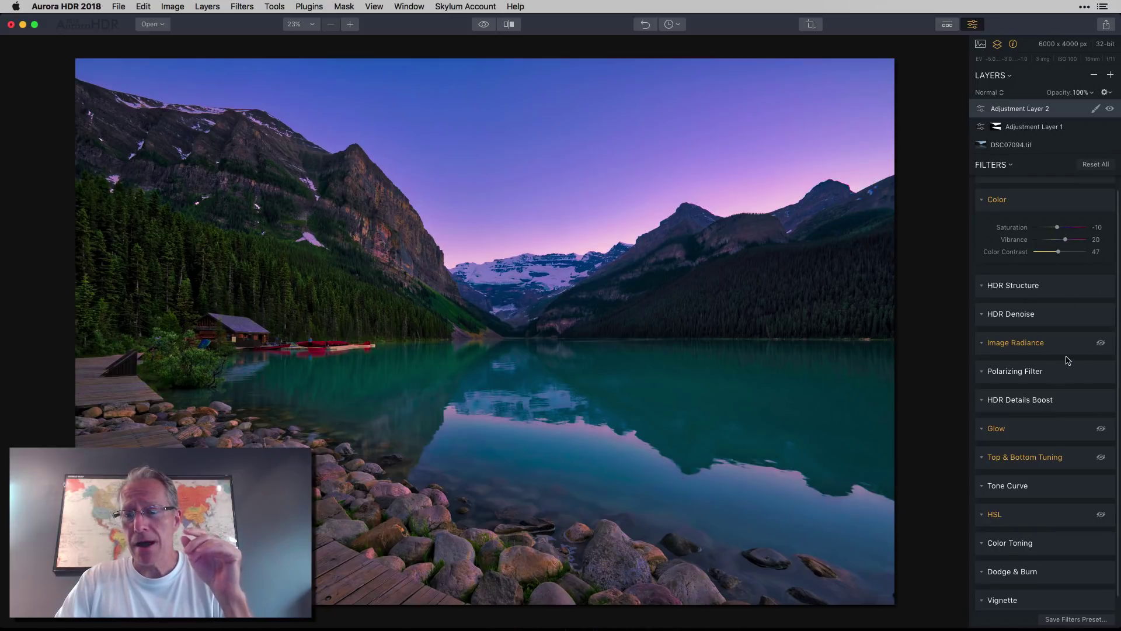
scroll(1068, 360, "down", 2)
scroll(1068, 360, "down", 2)
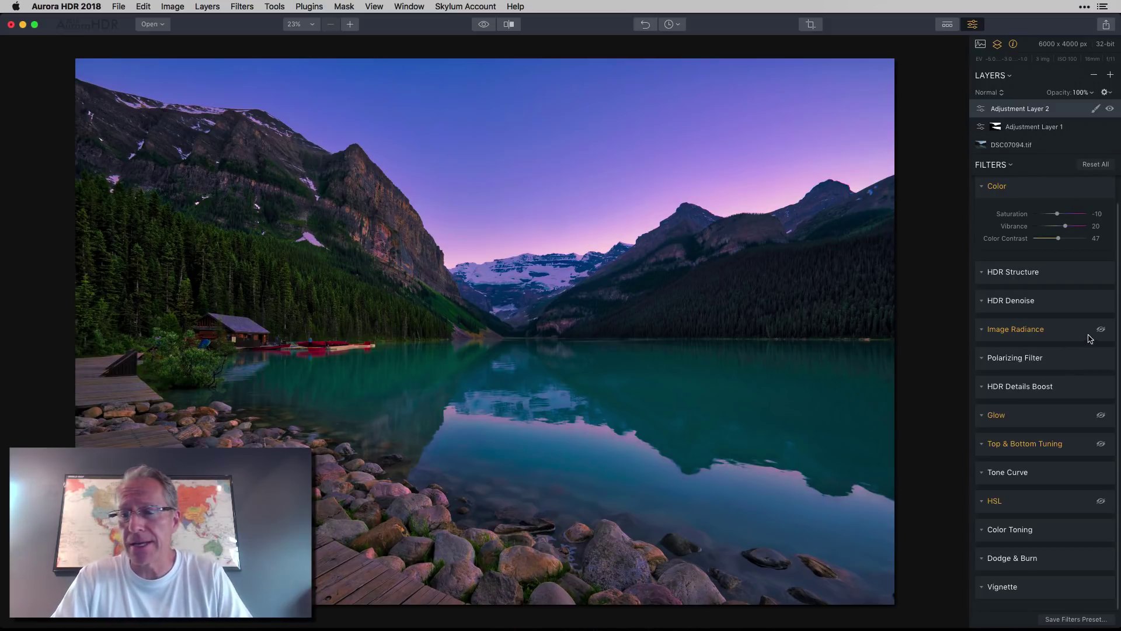
Turn on Image Radiance for Adjustment Layer 2 and compare it on and off
left_click(987, 331)
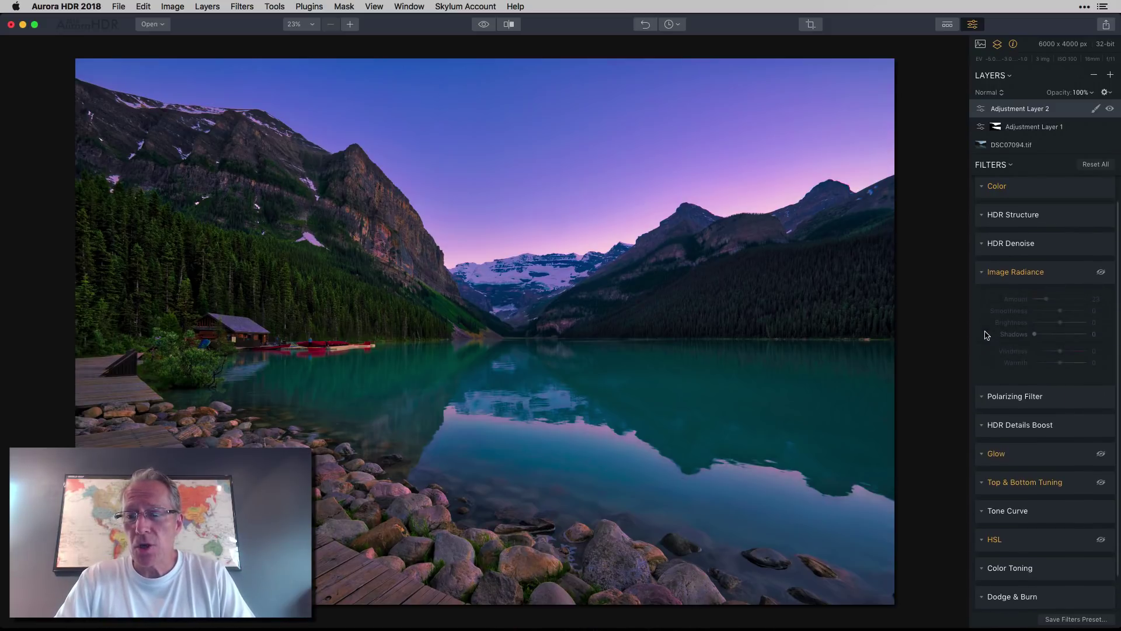
left_click(1101, 273)
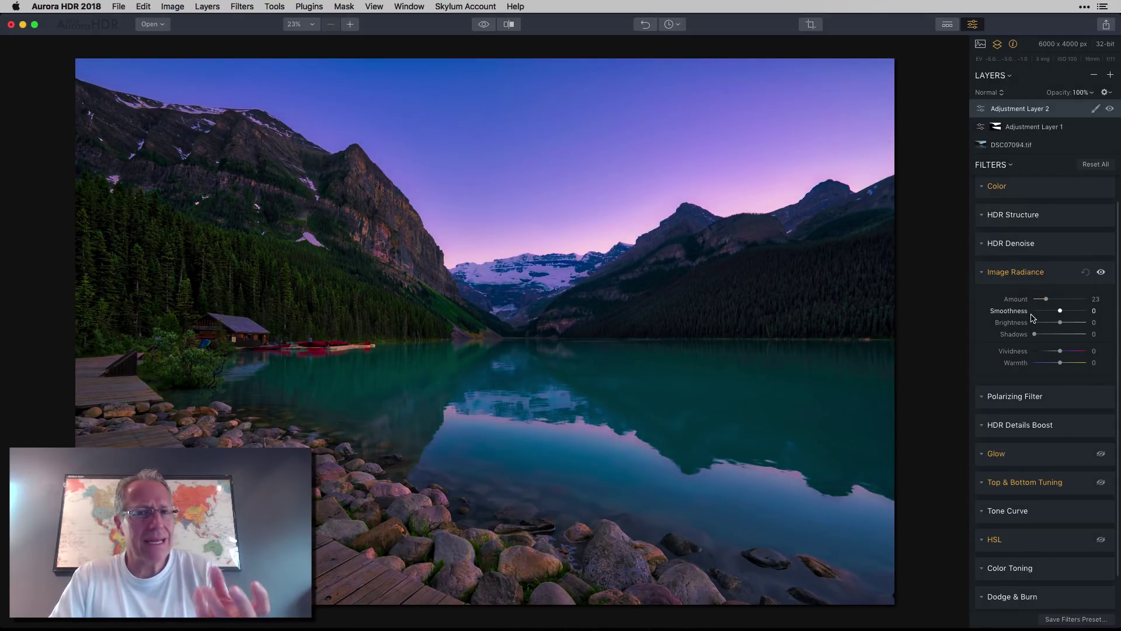
left_click(1101, 273)
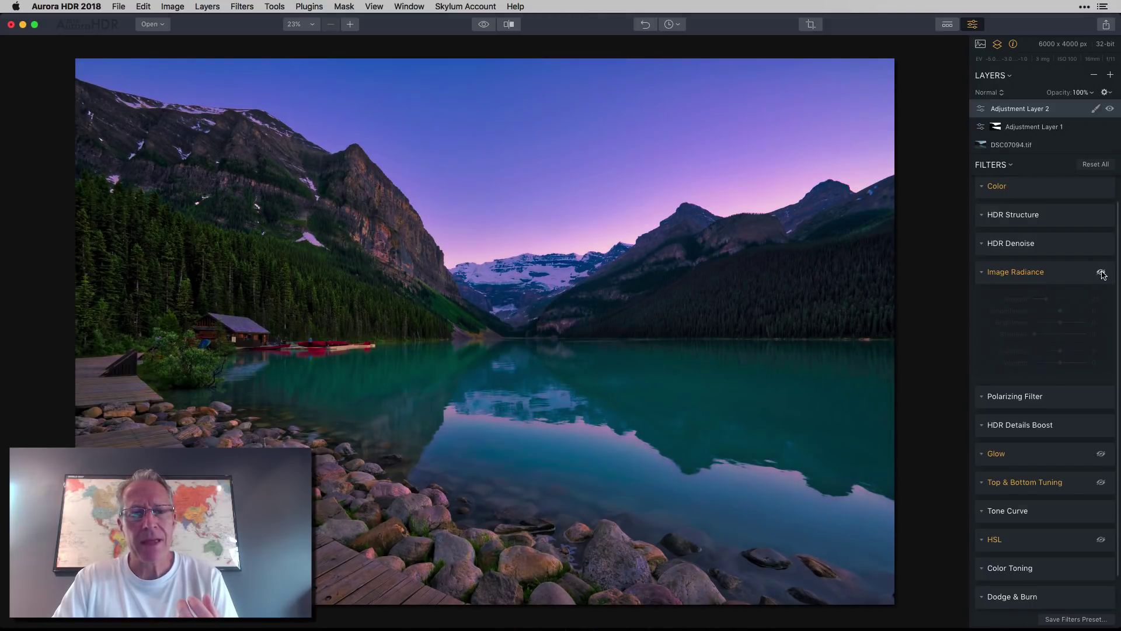
left_click(1101, 273)
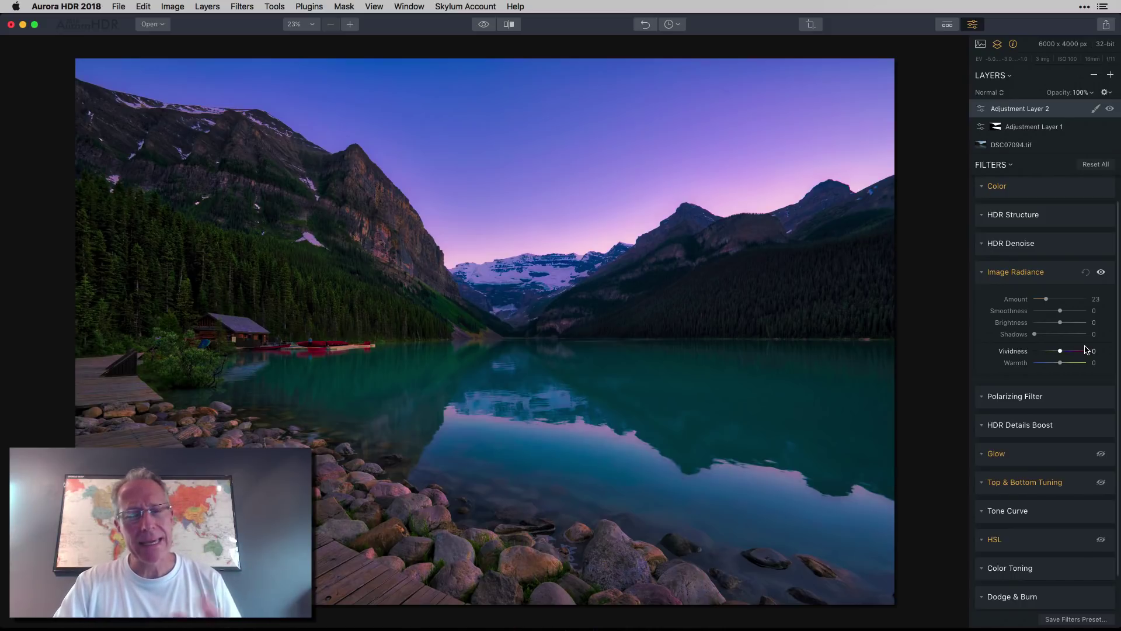
Enable Glow (Amount 22, Warmth 74), compare it on and off, and leave it applied
scroll(1074, 380, "down", 3)
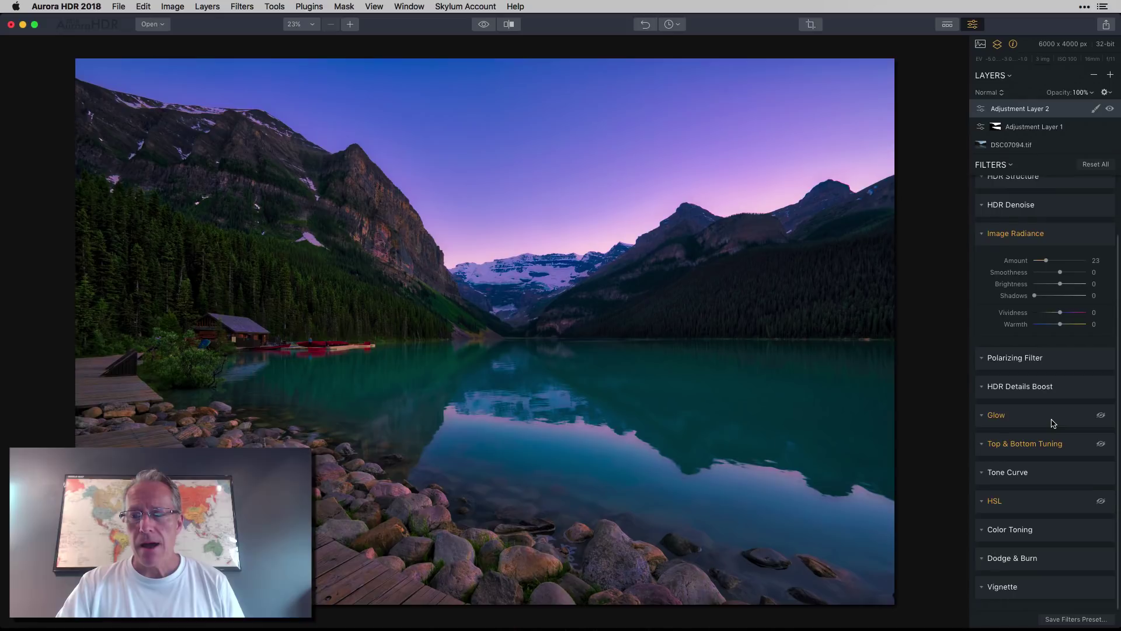
left_click(1051, 419)
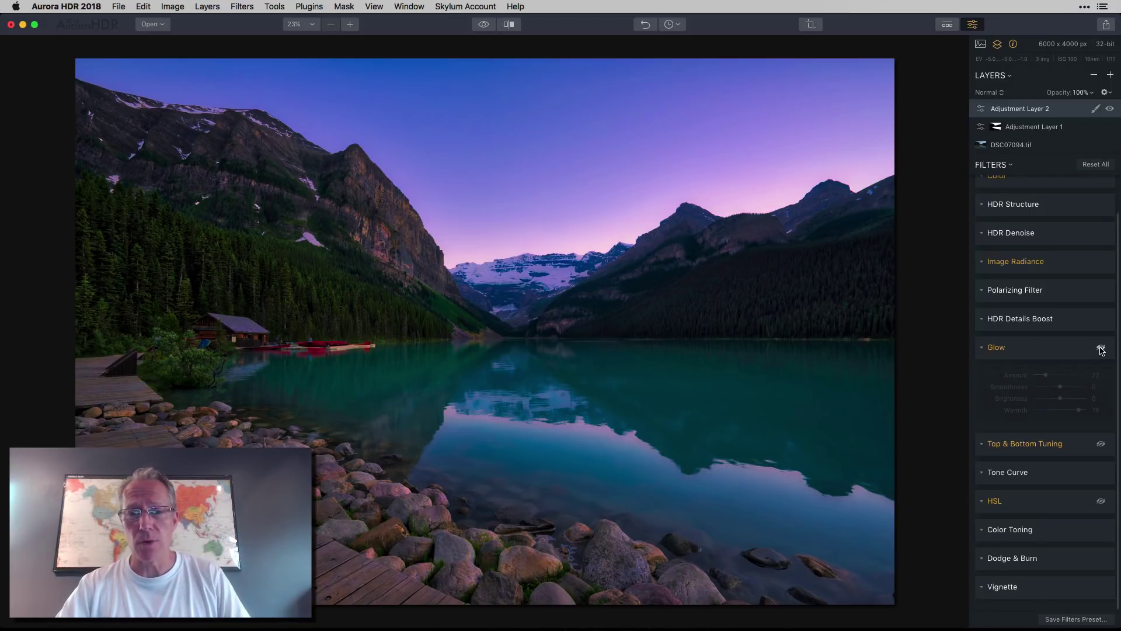
left_click(1101, 348)
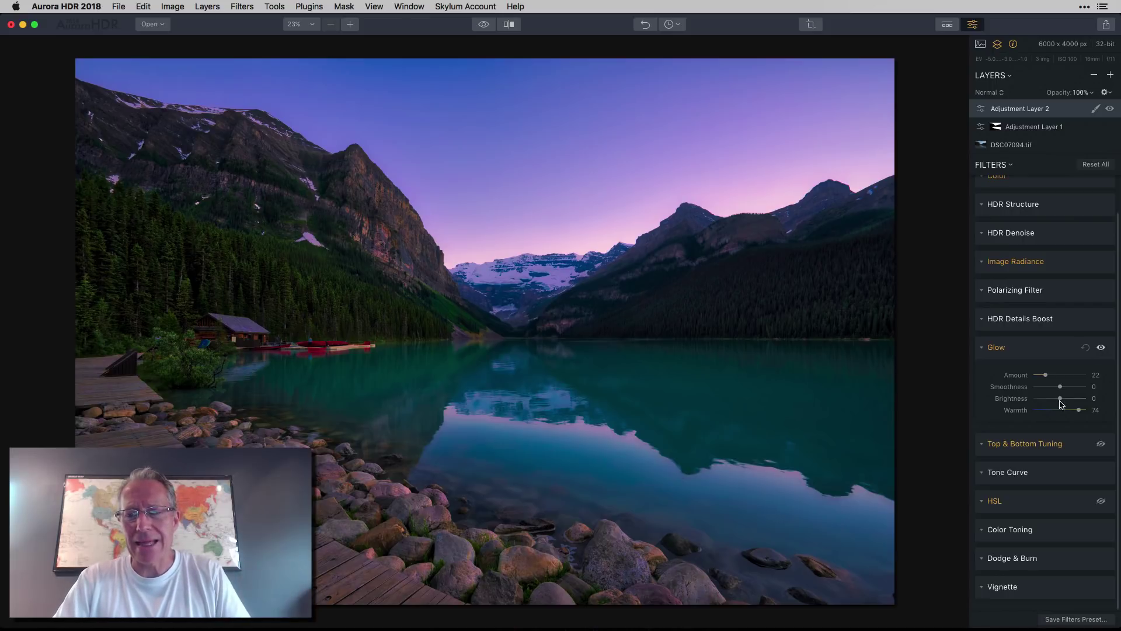
left_click(1101, 348)
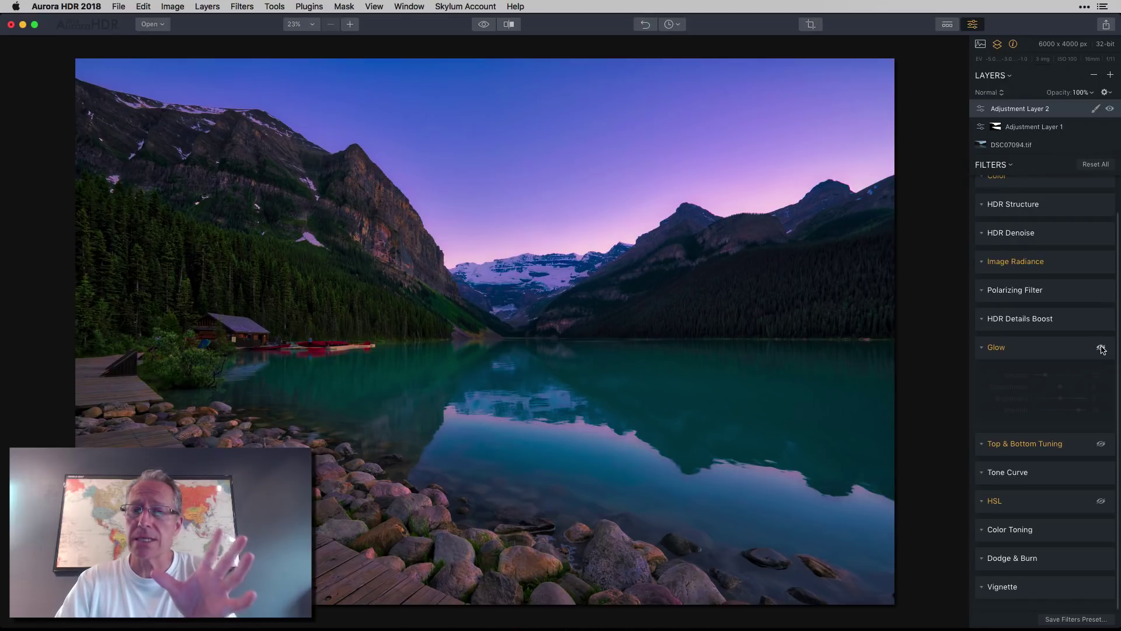
left_click(1101, 348)
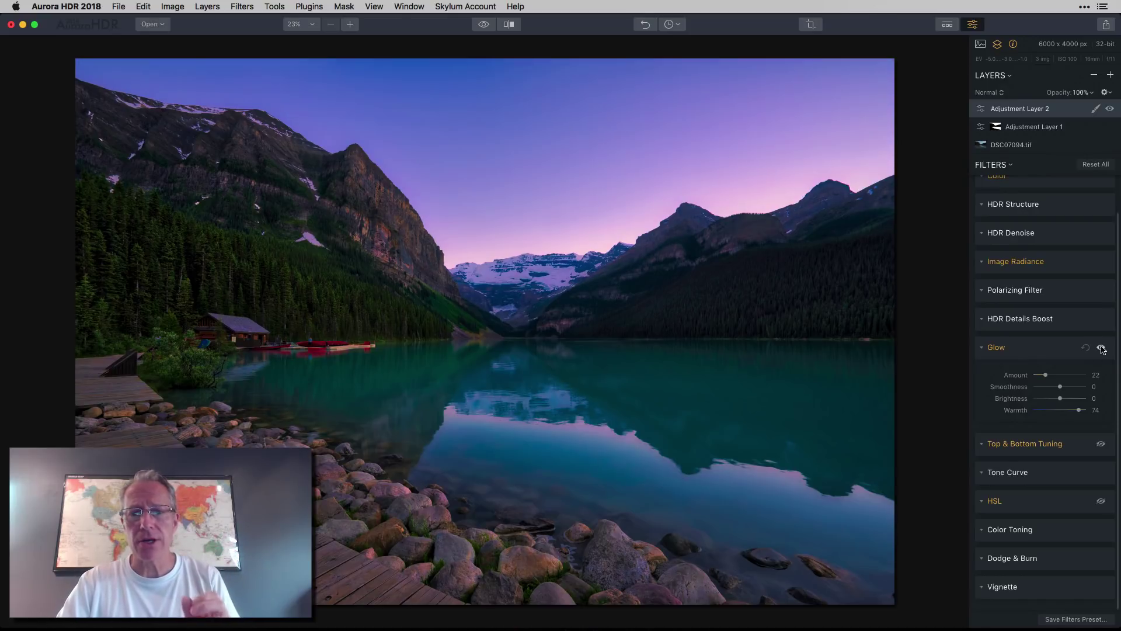
Expand Top & Bottom Tuning and compare it off and on, keeping it applied
left_click(990, 443)
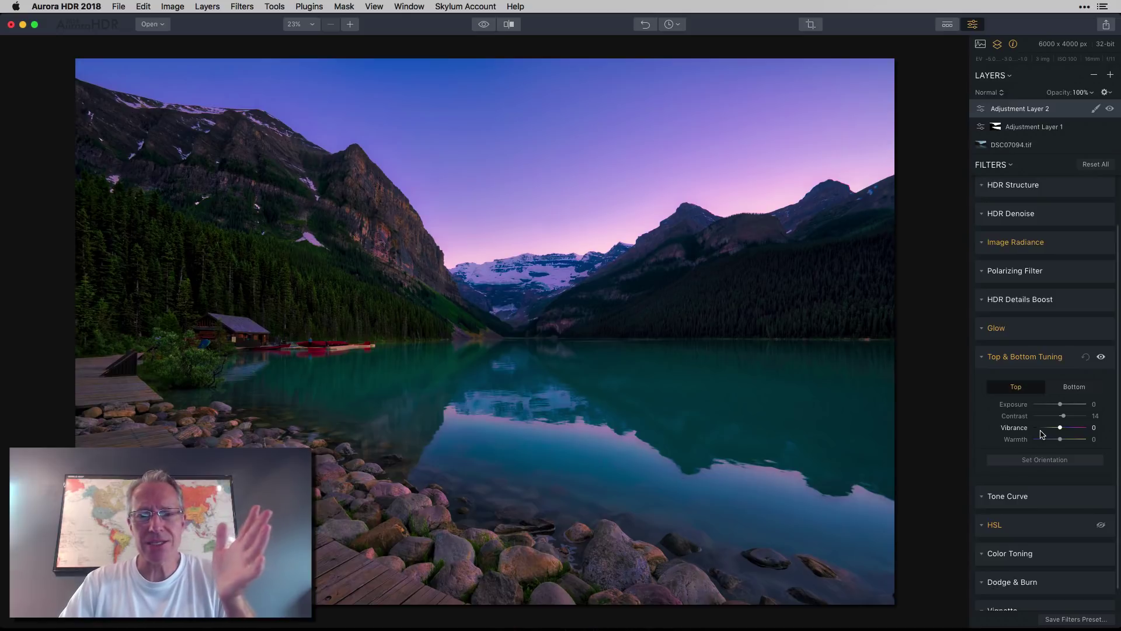
left_click(1101, 357)
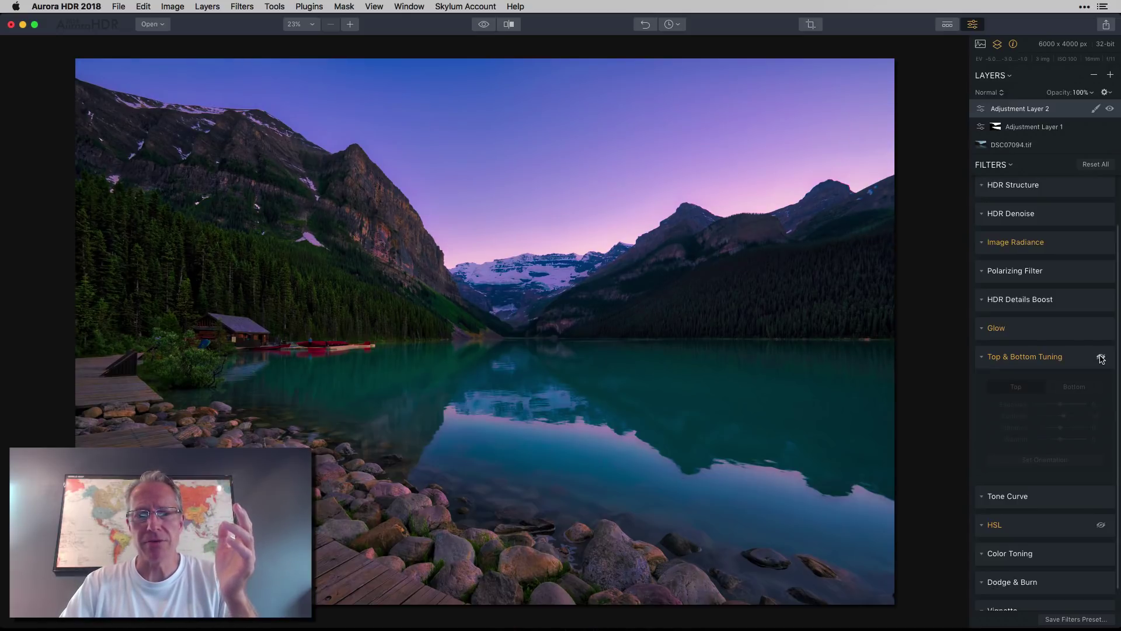
left_click(1100, 357)
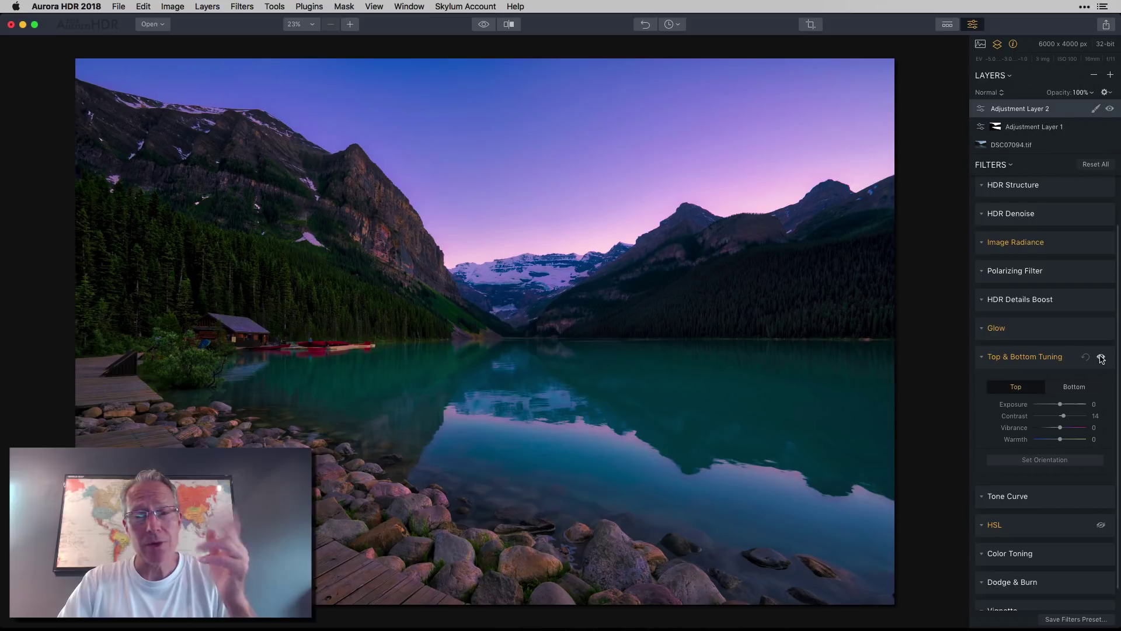
Enable HSL saturation (Green -34, Aqua -23, Blue -18) and compare the lake colour with it off
scroll(1039, 503, "down", 2)
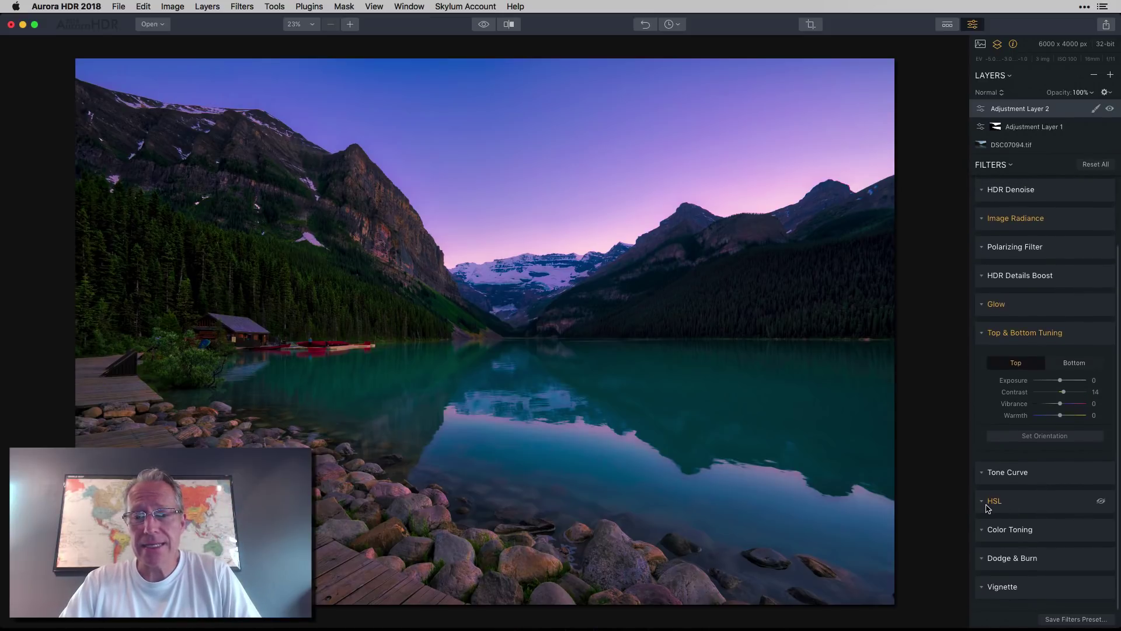
left_click(992, 501)
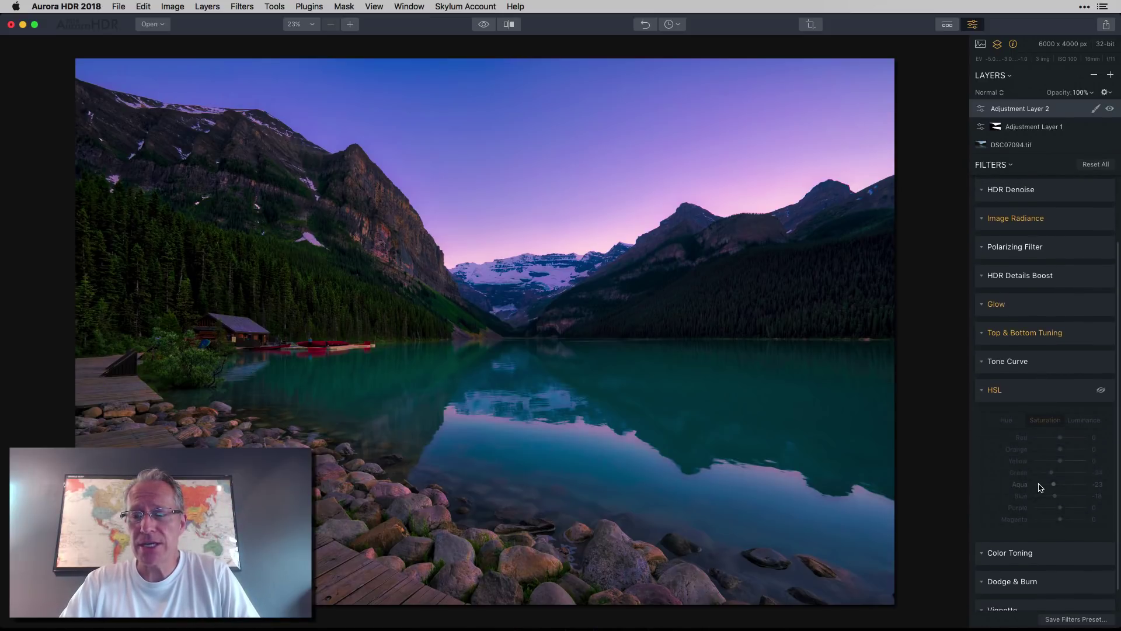
left_click(1101, 378)
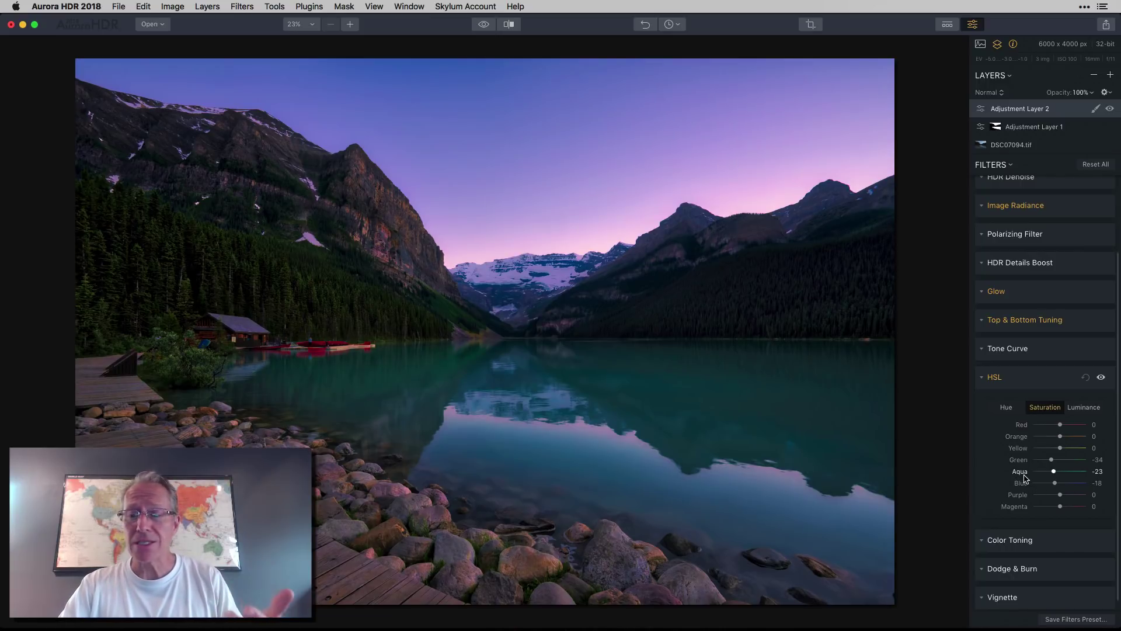
left_click(1101, 378)
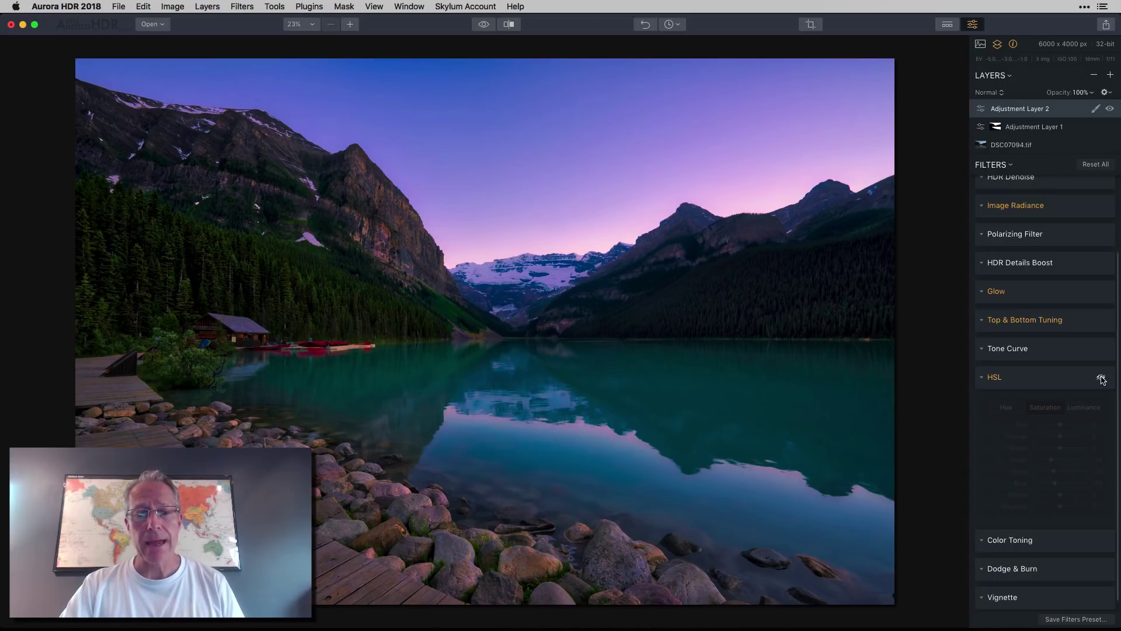
left_click(1101, 378)
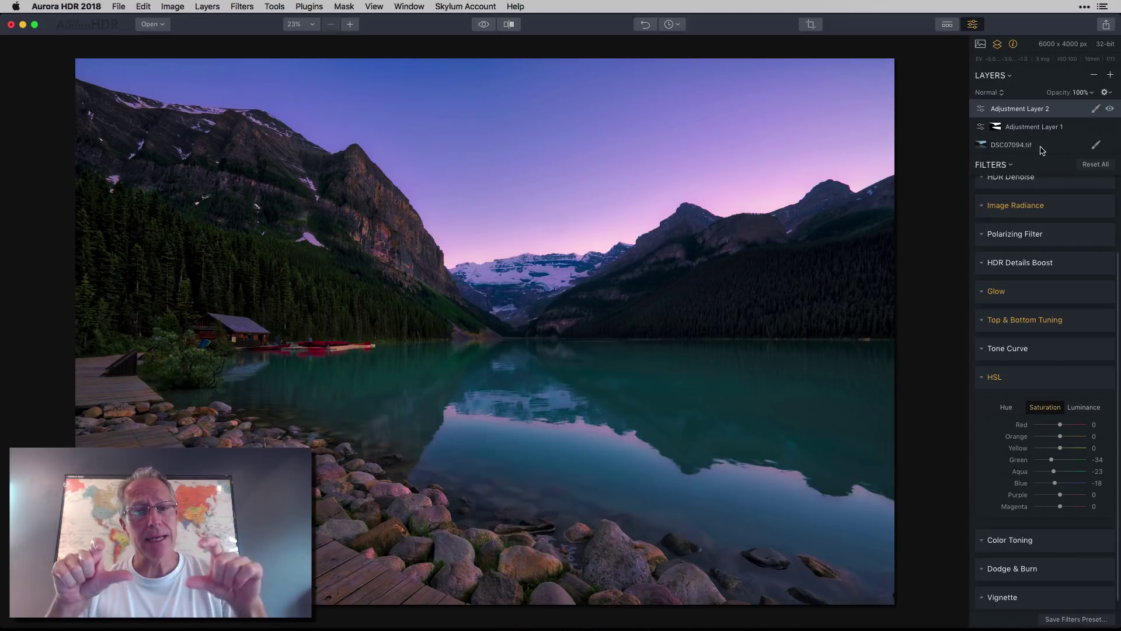
Compare the sky with Adjustment Layer 2 hidden and shown, then collapse the HSL section
left_click(1109, 108)
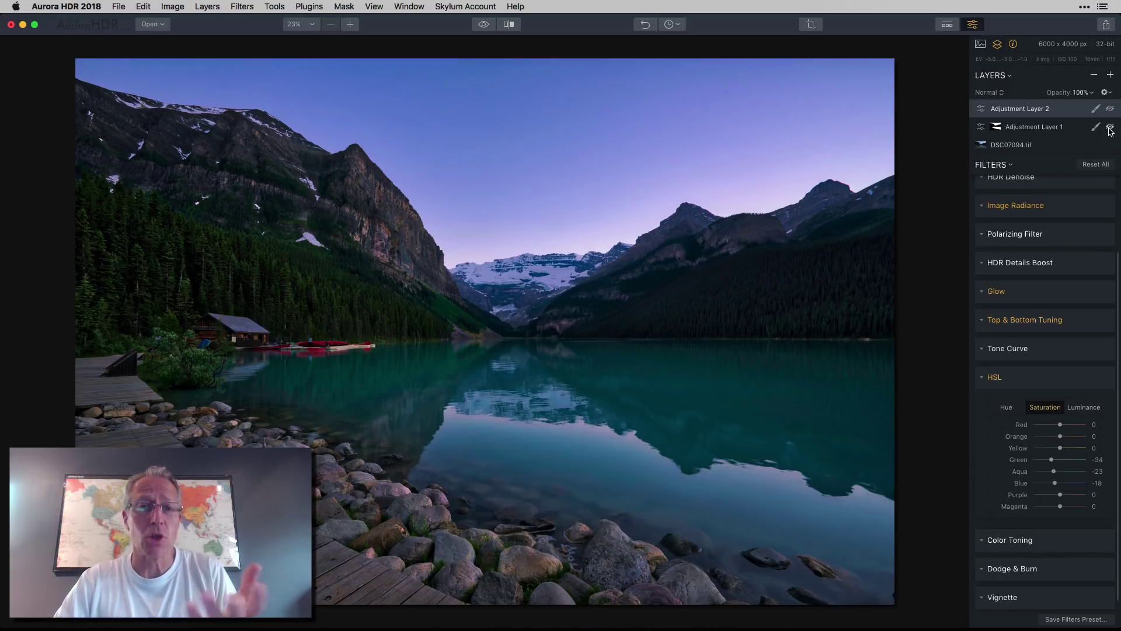
left_click(1109, 108)
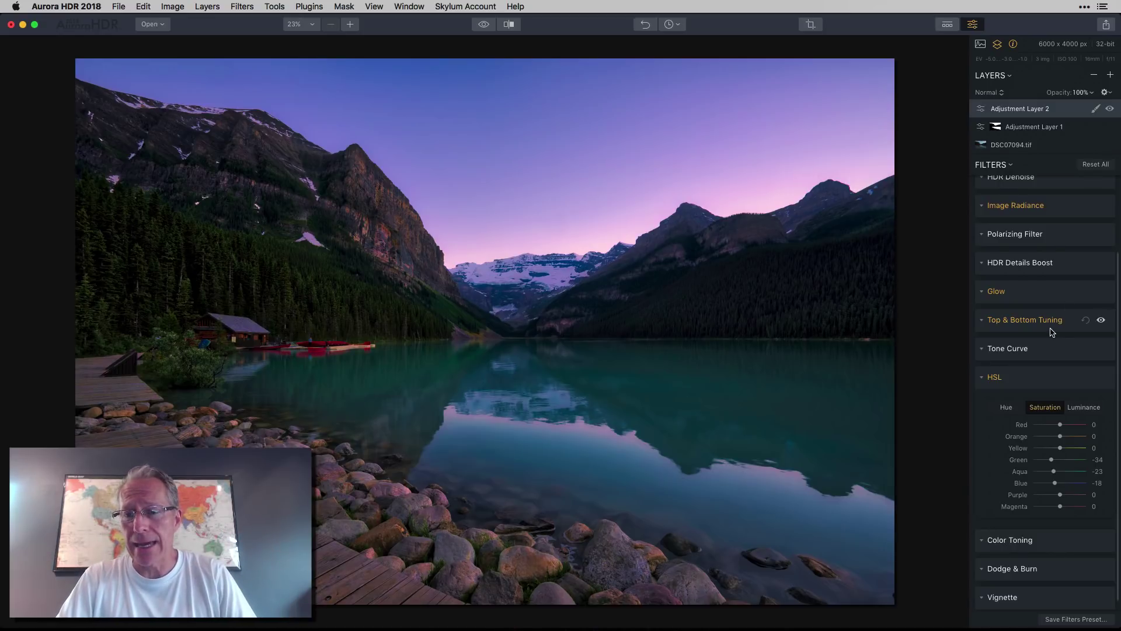
scroll(1052, 329, "up", 2)
left_click(982, 403)
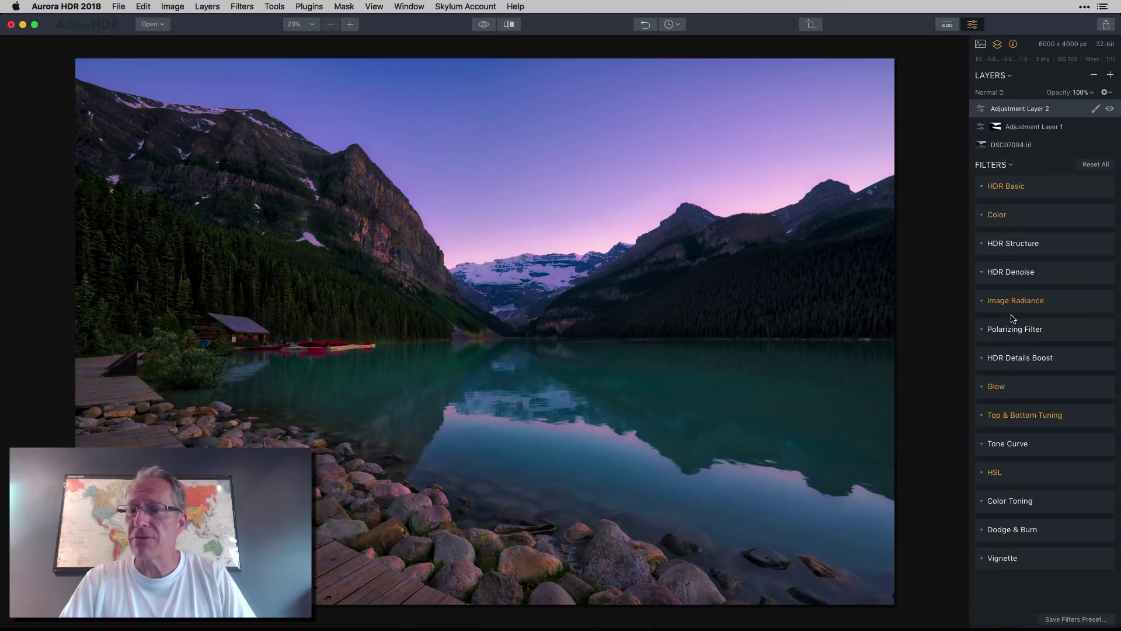
left_click(508, 24)
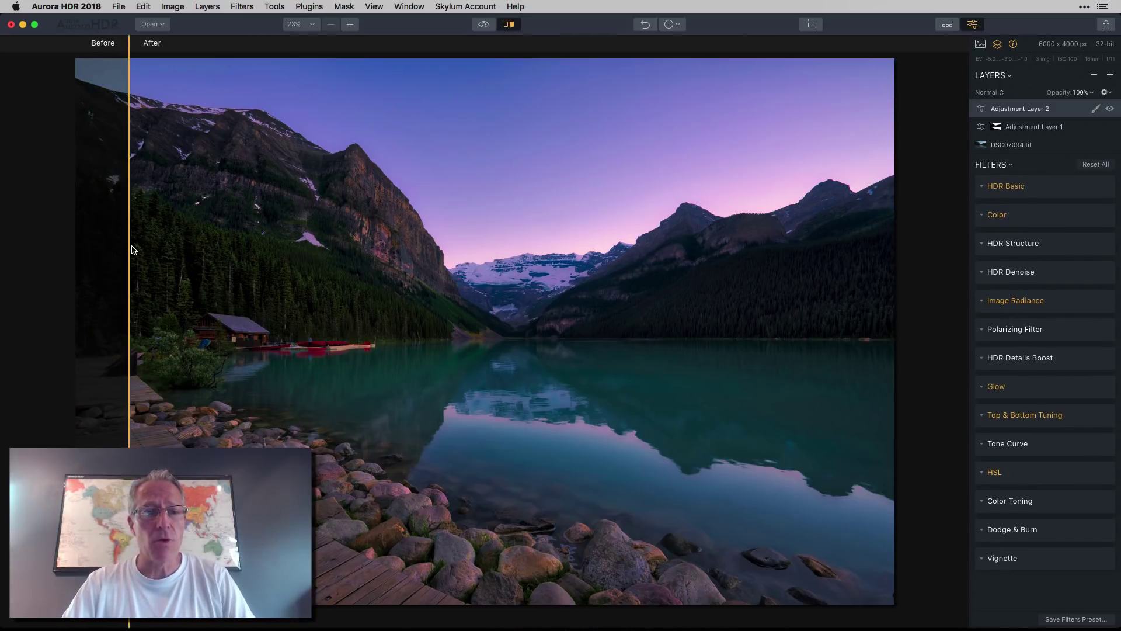
left_click(134, 252)
left_click(254, 239)
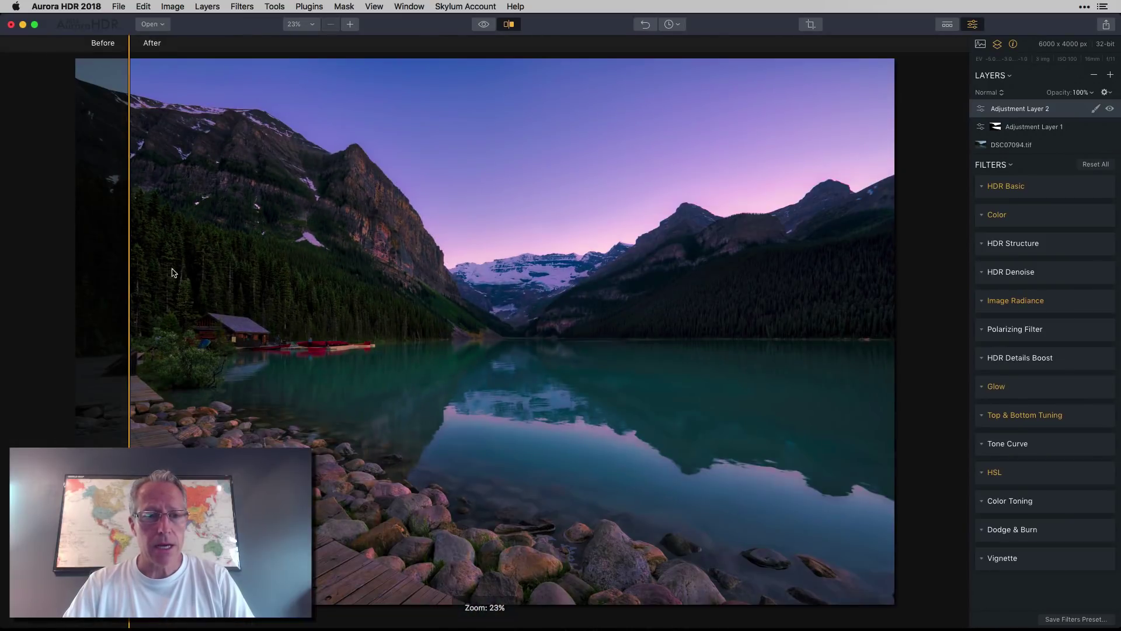
left_click_drag(129, 266, 891, 275)
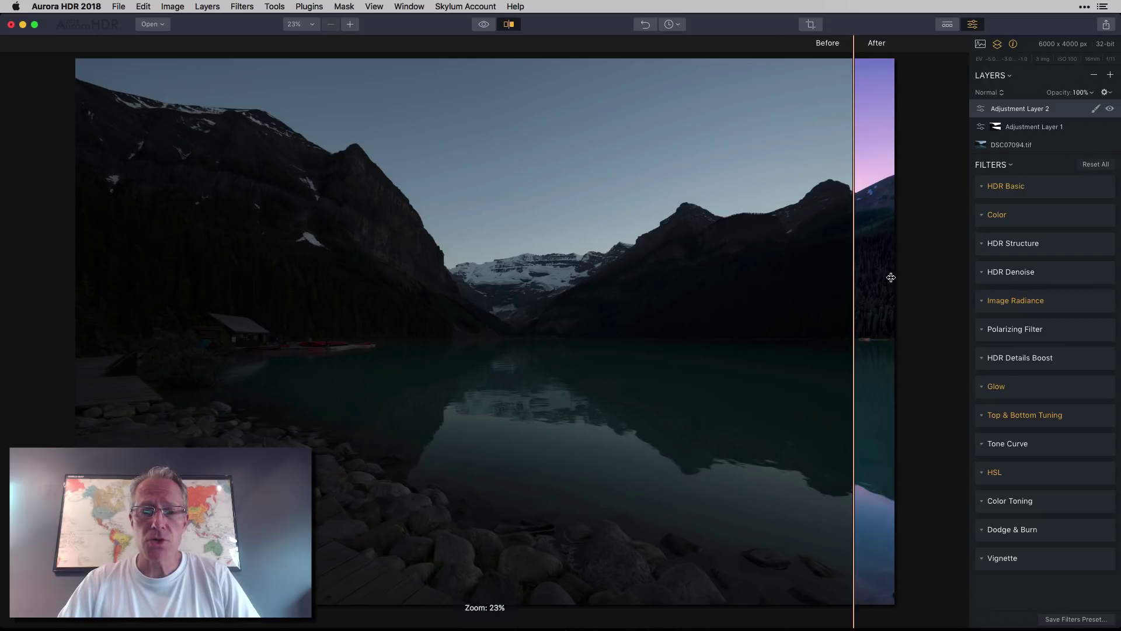
left_click_drag(885, 275, 365, 280)
left_click(508, 24)
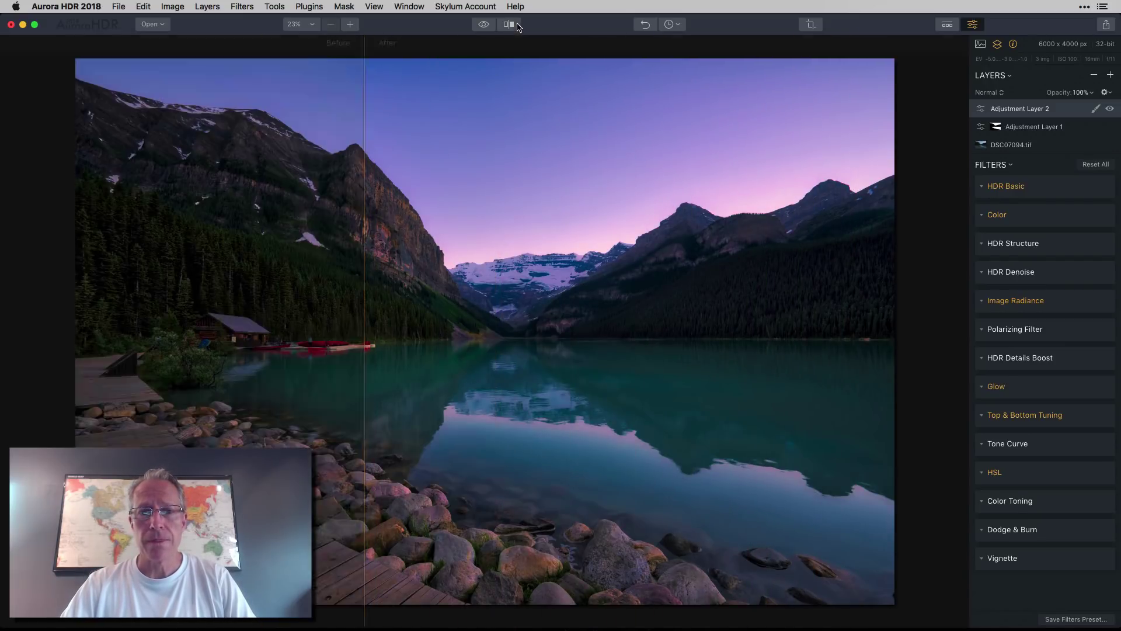
left_click(485, 24)
left_click(484, 24)
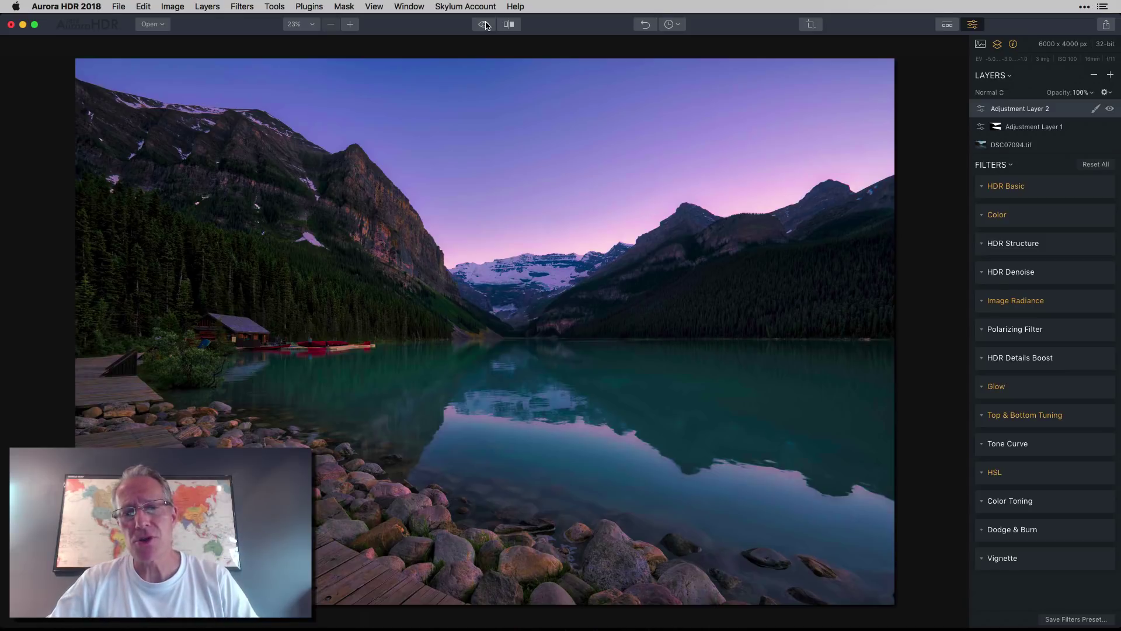
left_click(484, 24)
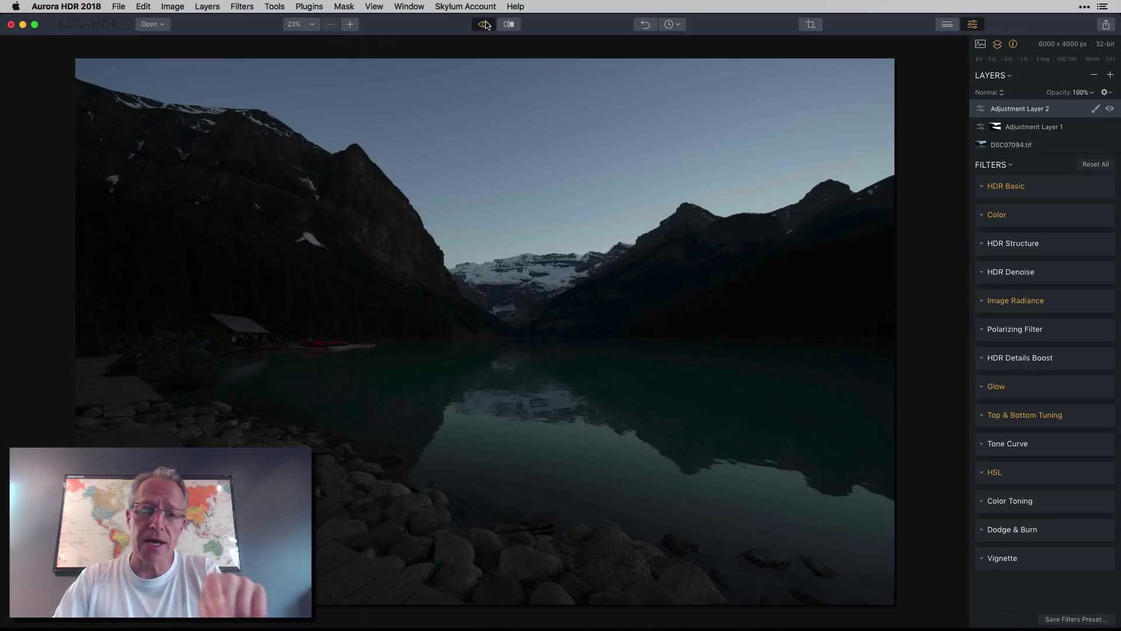
left_click(486, 25)
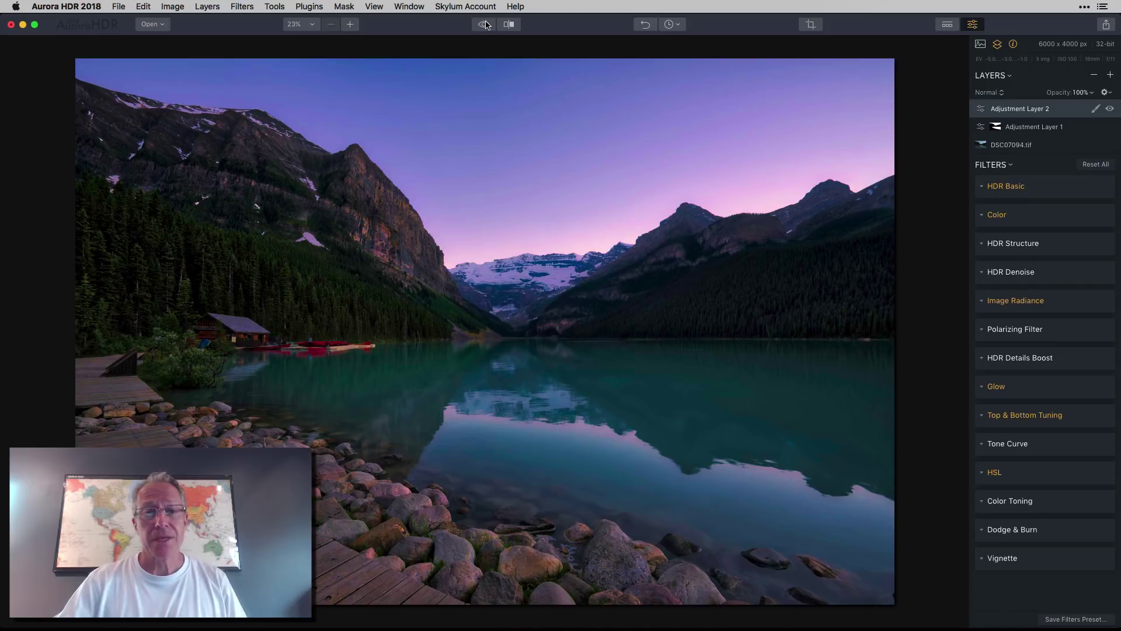
left_click(484, 24)
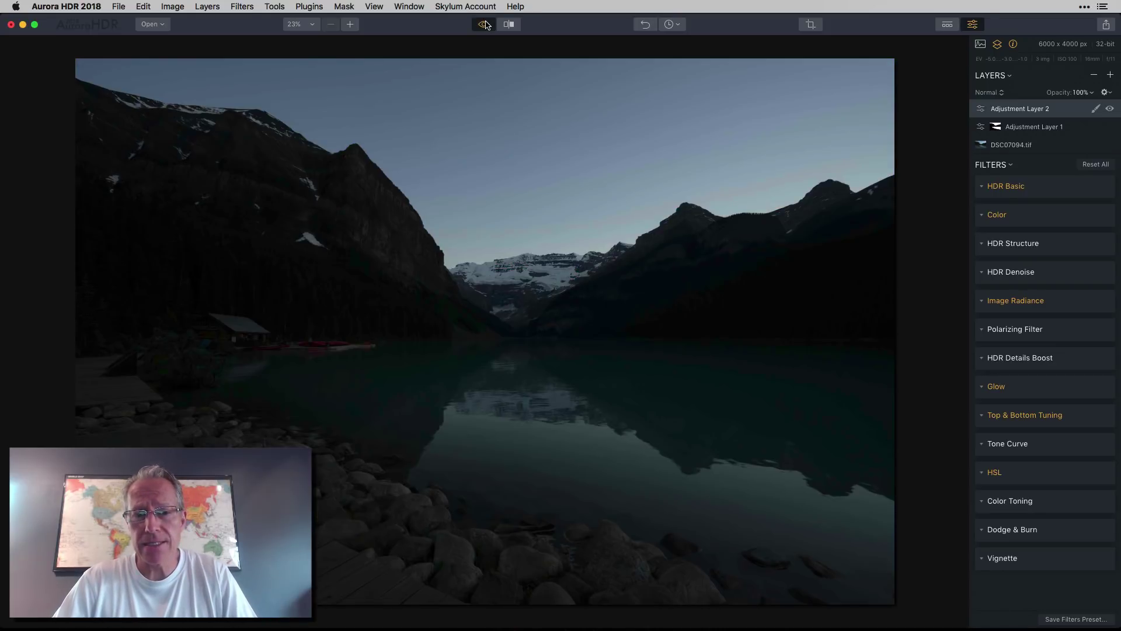
left_click(486, 24)
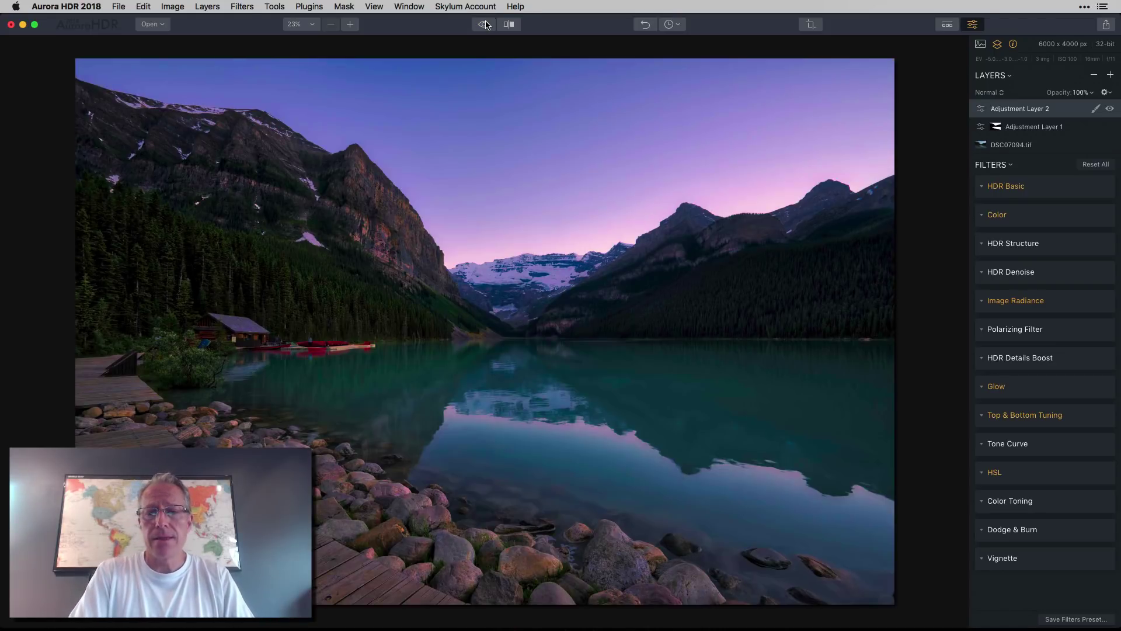